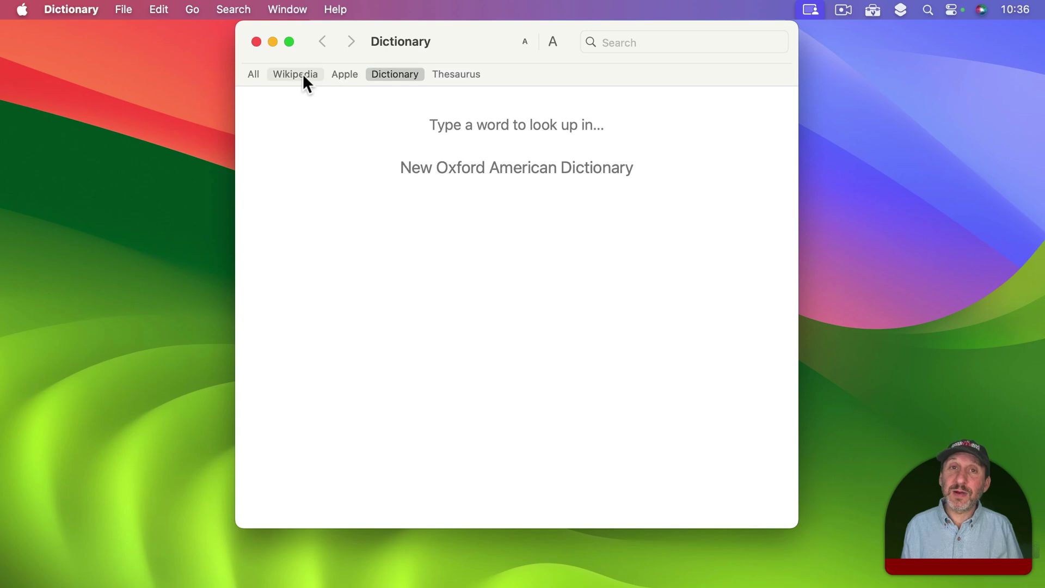
- Check in the Dictionary settings that Wikipedia is enabled as a reference source with English as its language
left_click(74, 9)
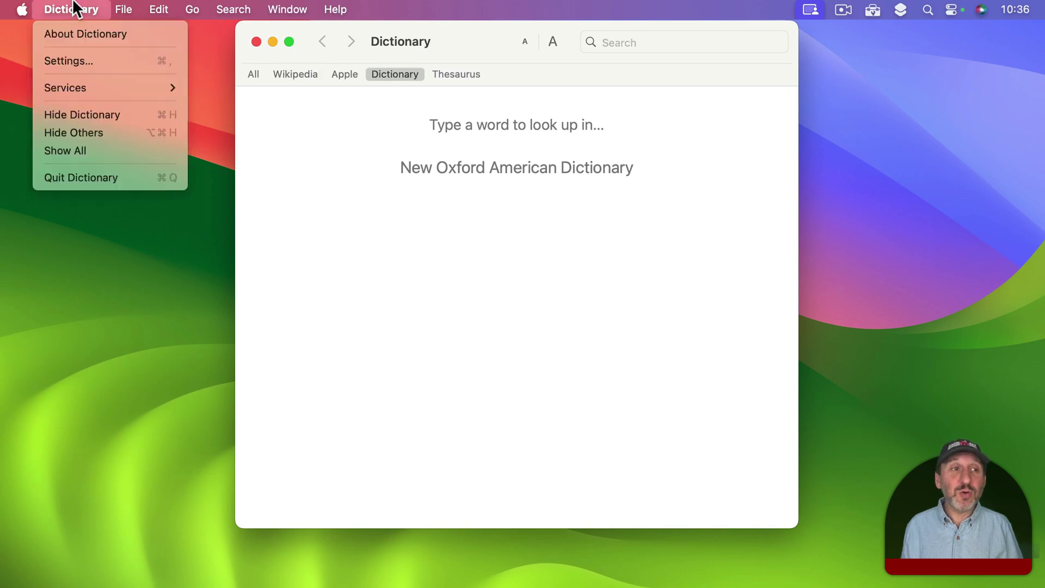
left_click(84, 57)
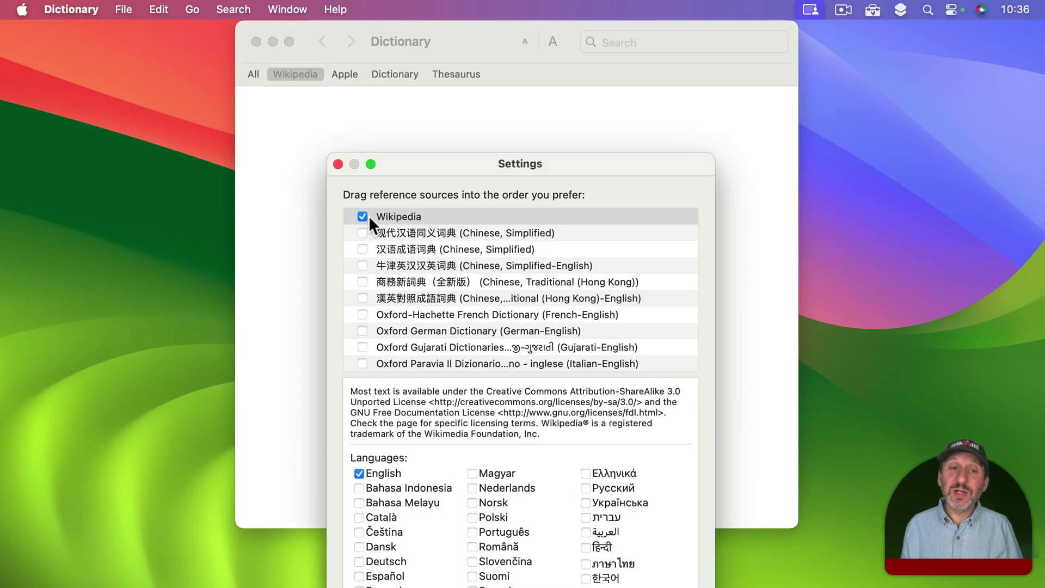
left_click(338, 164)
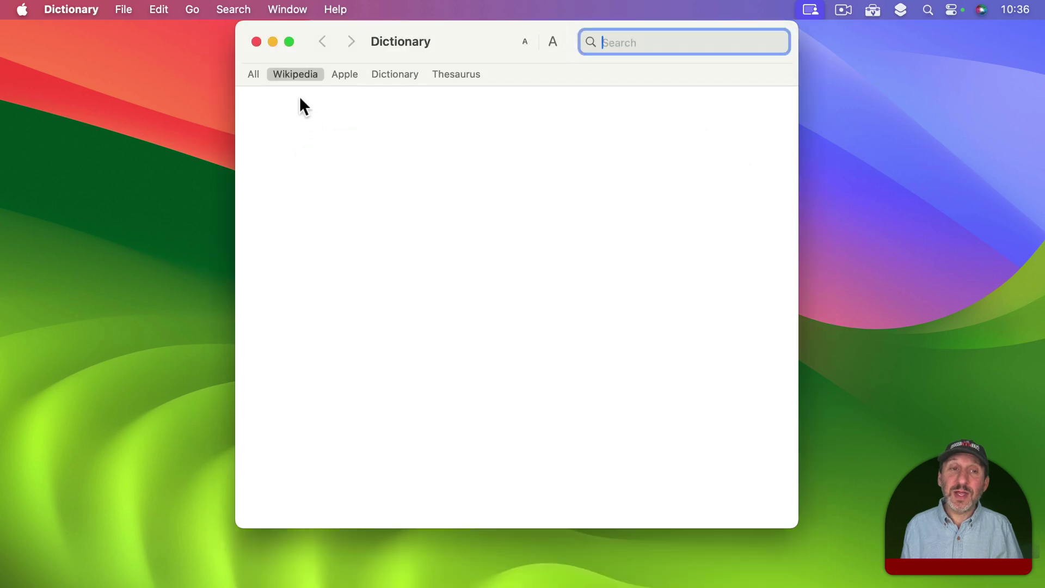
- Look up "ceres" in the New Oxford American Dictionary and open the Ceres entry
left_click(407, 74)
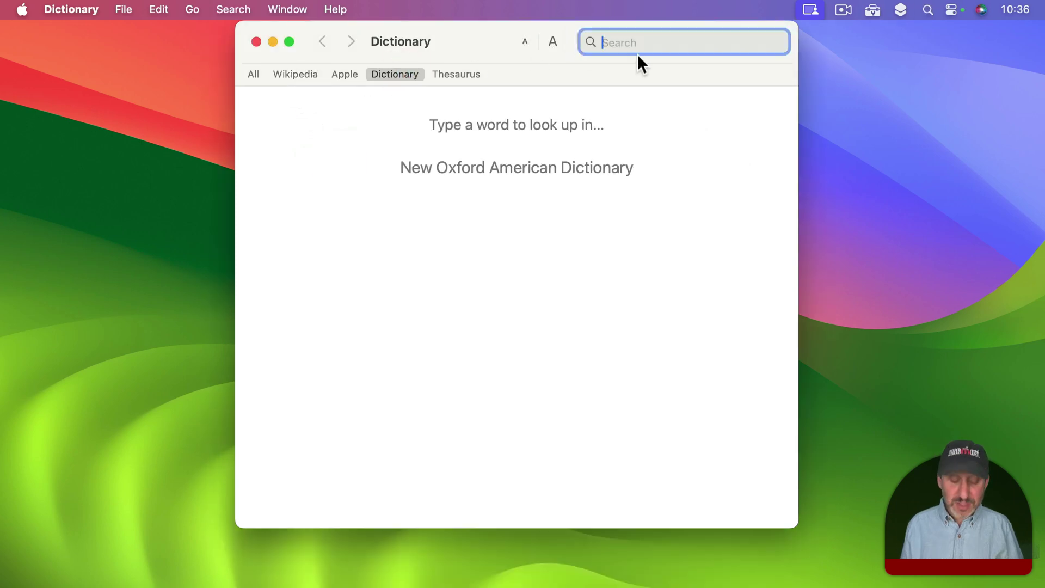
type("ceres")
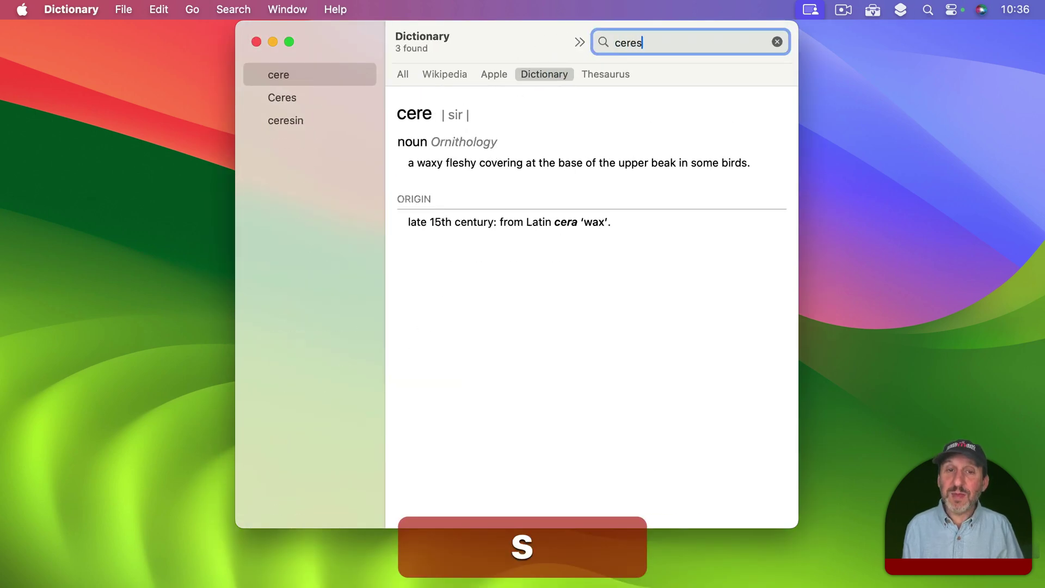
left_click(290, 101)
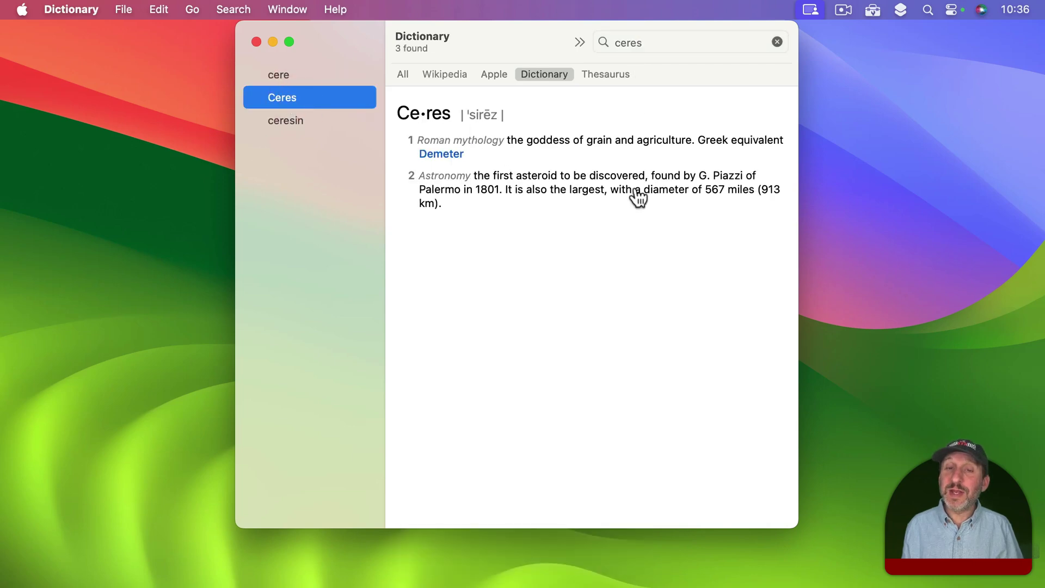
- Switch the lookup source to Wikipedia and read through the Ceres (dwarf planet) article
left_click(438, 79)
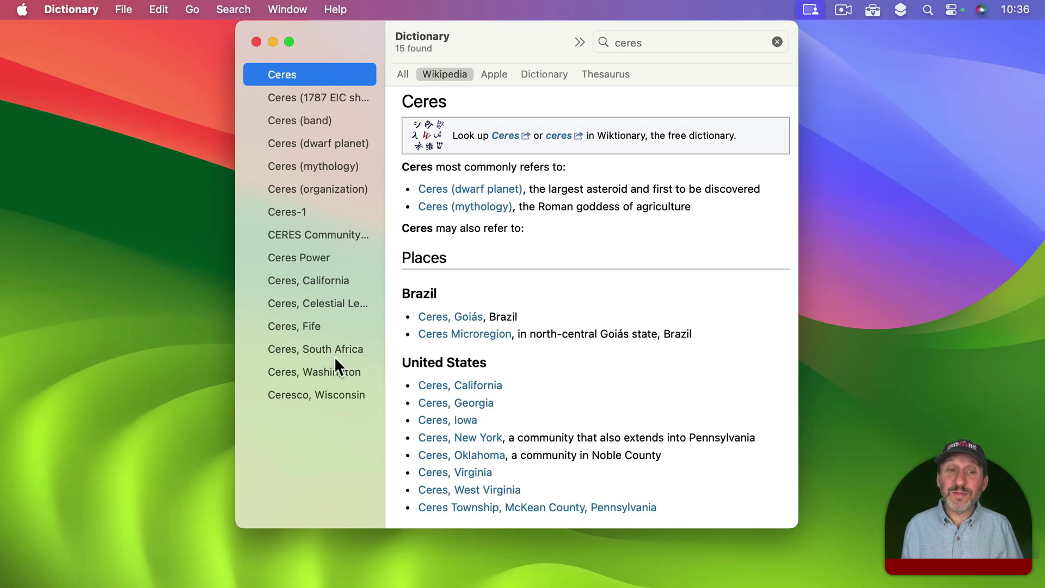
left_click(294, 143)
scroll(545, 357, "down", 15)
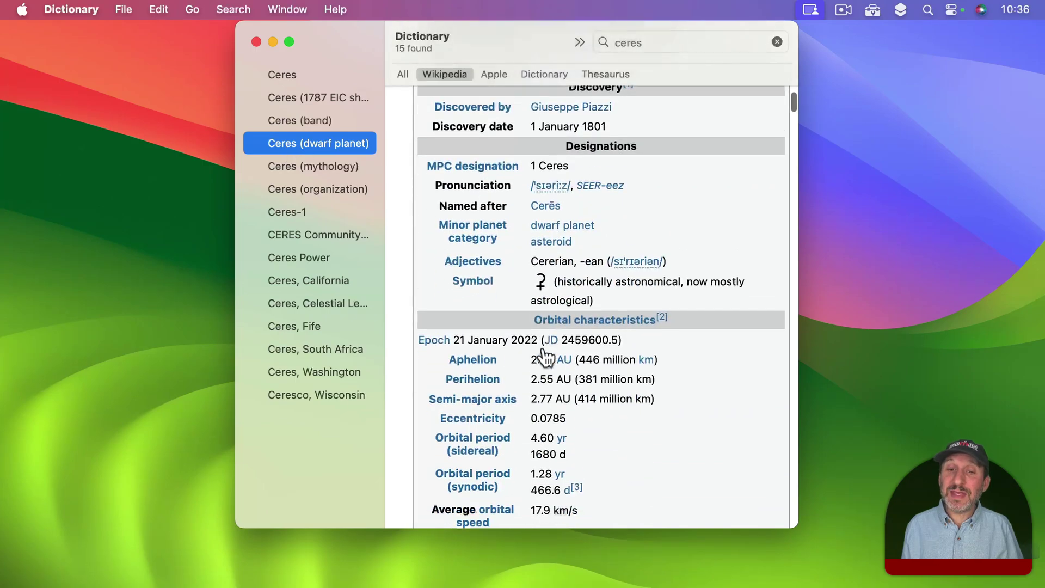
scroll(545, 357, "down", 15)
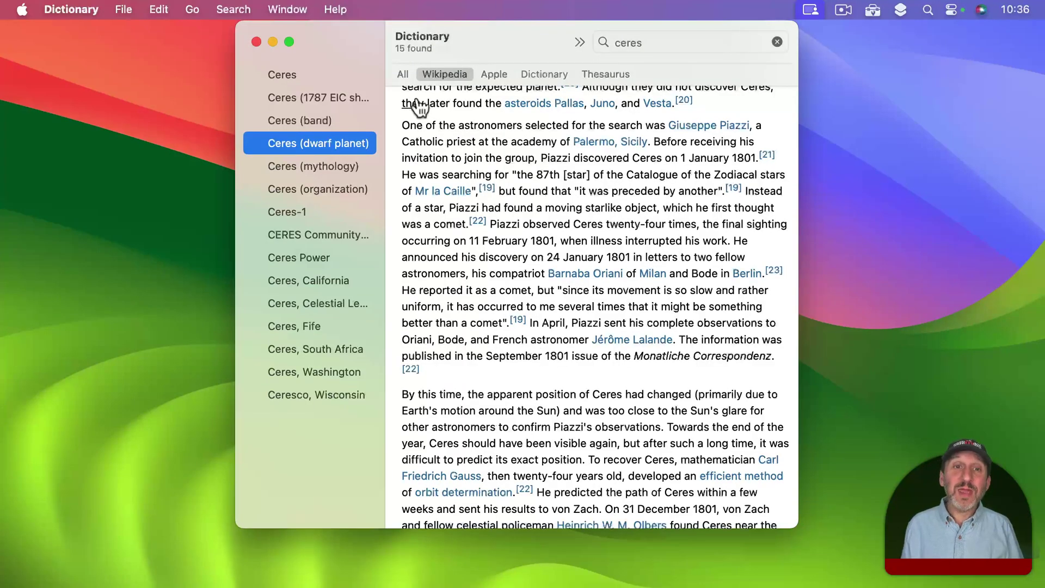
- Show the ceres results from all reference sources and view the Ceres and Ceres (dwarf planet) entries
left_click(402, 74)
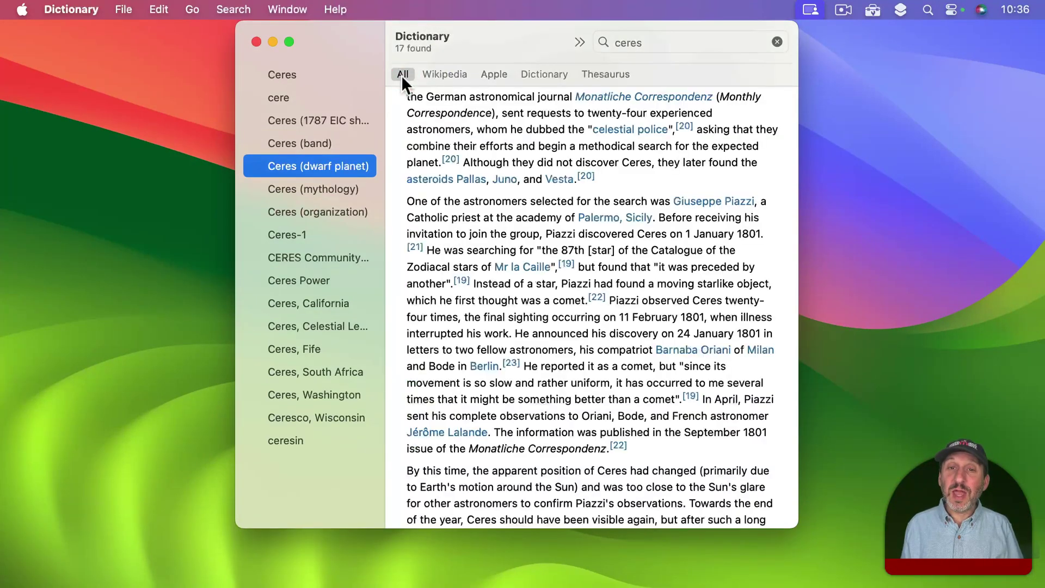
left_click(310, 79)
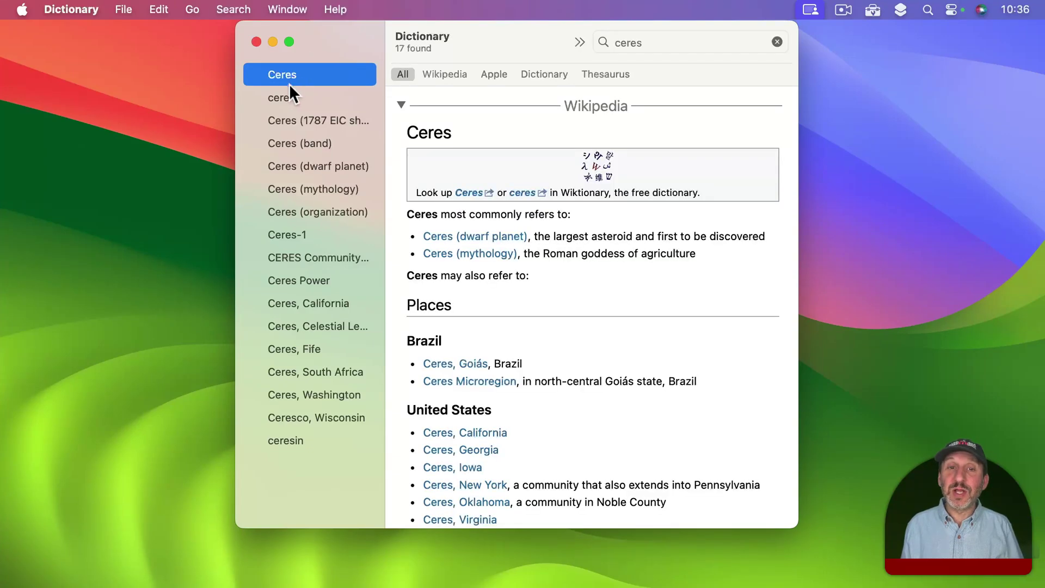
left_click(313, 165)
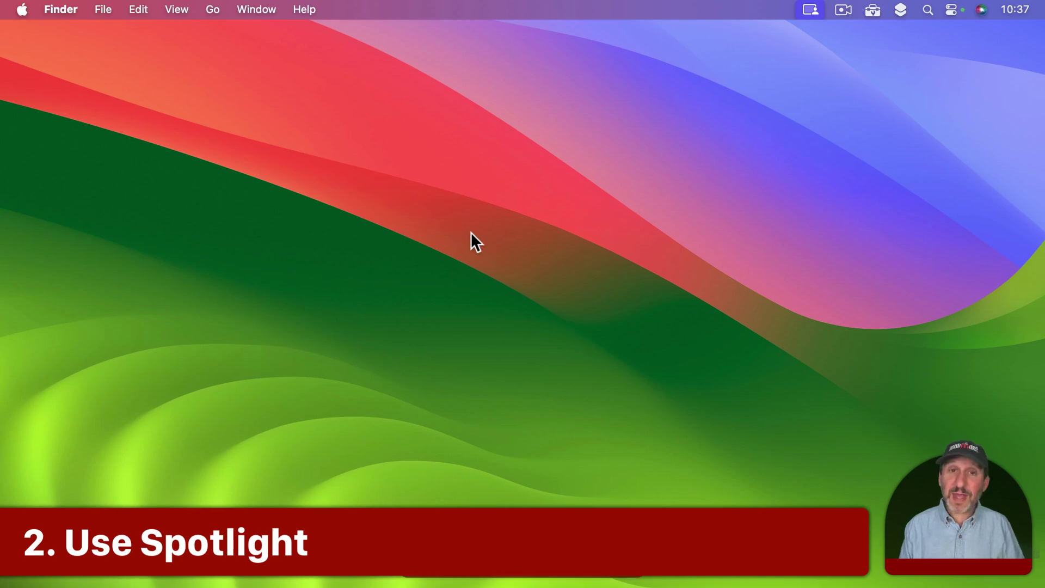
- Search Spotlight for "ceres", open the dwarf planet result under Siri Knowledge, and follow its Wikipedia link
key("super+space")
type("ceres")
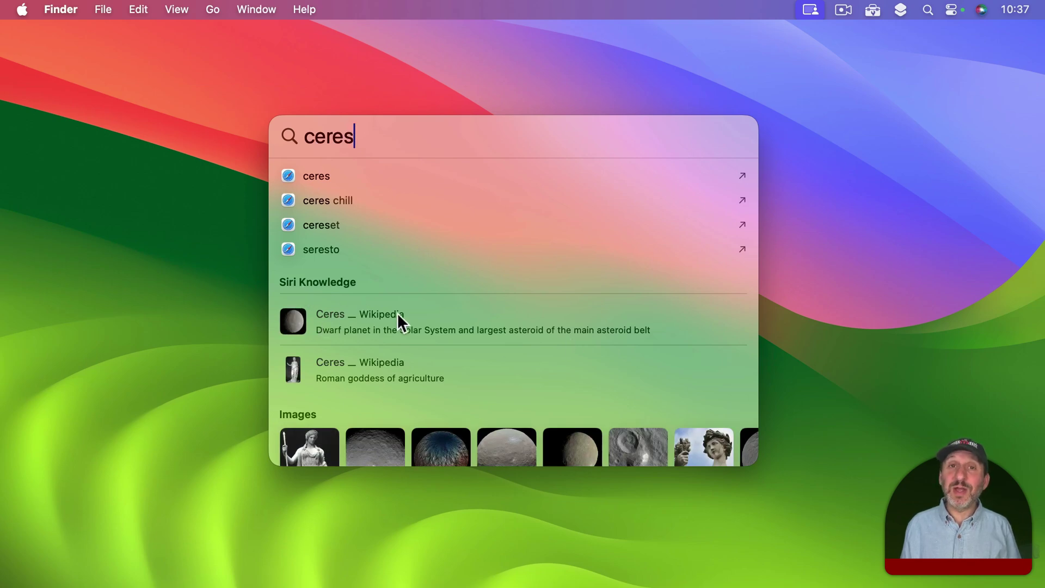
left_click(347, 317)
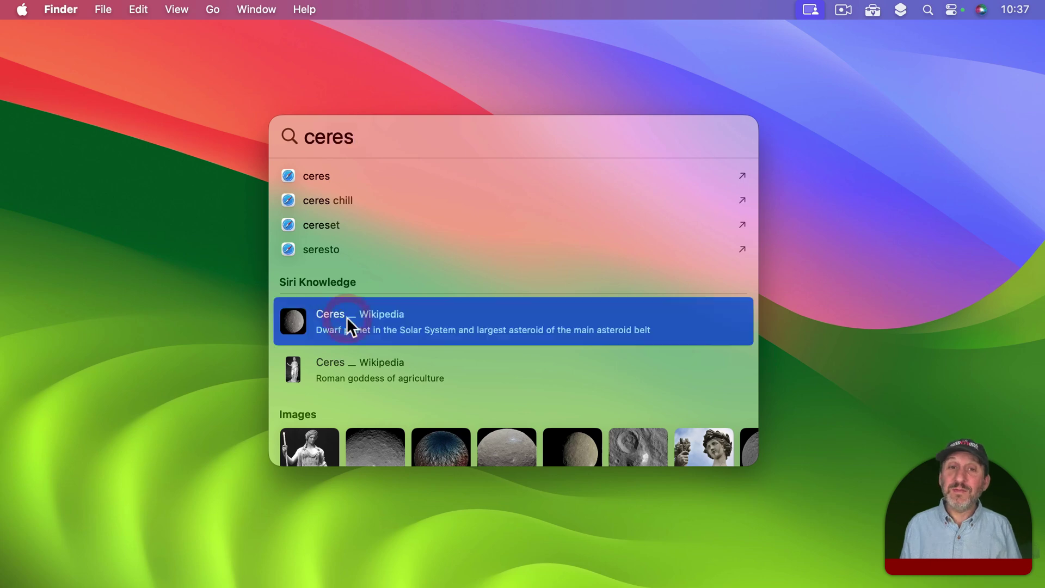
key("Return")
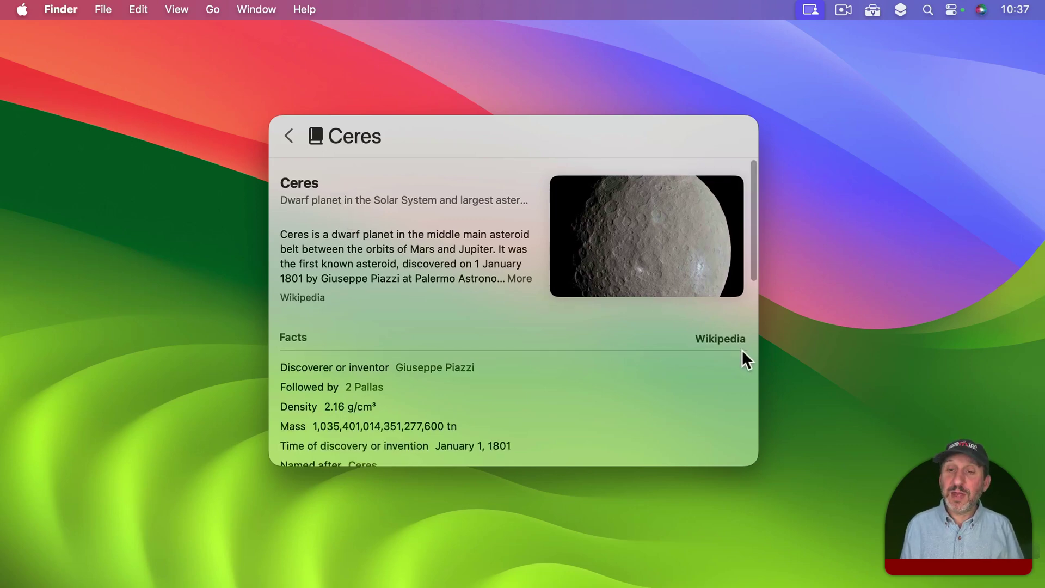
left_click(723, 338)
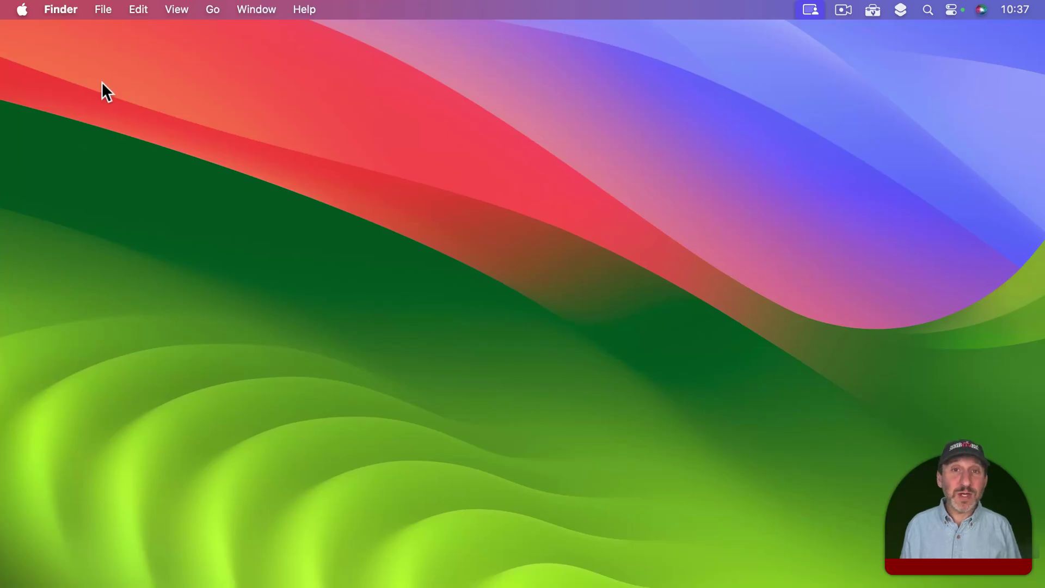
- Review the Spotlight search result categories in the Siri & Spotlight section of System Settings
left_click(22, 10)
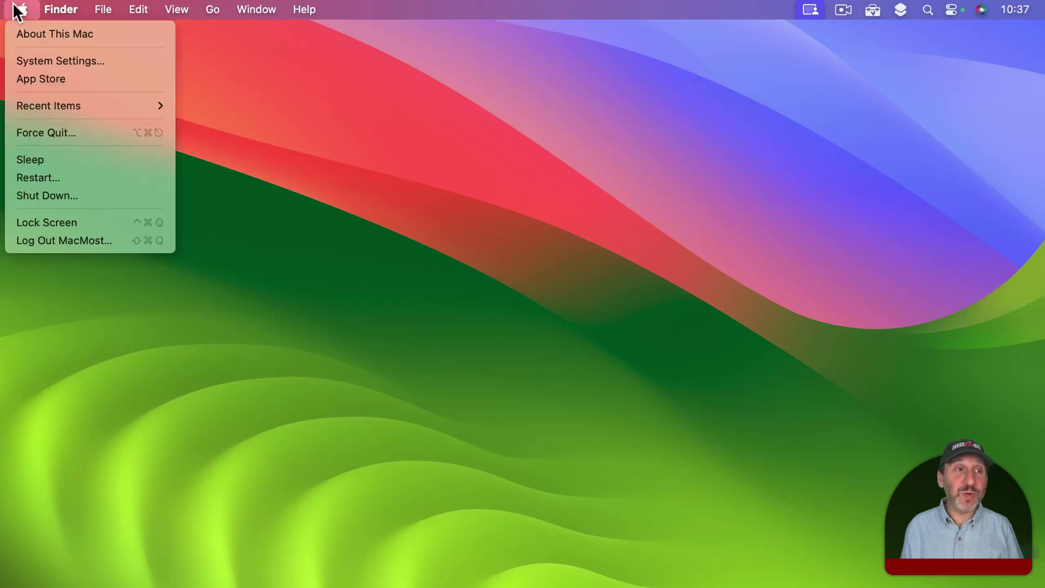
left_click(31, 58)
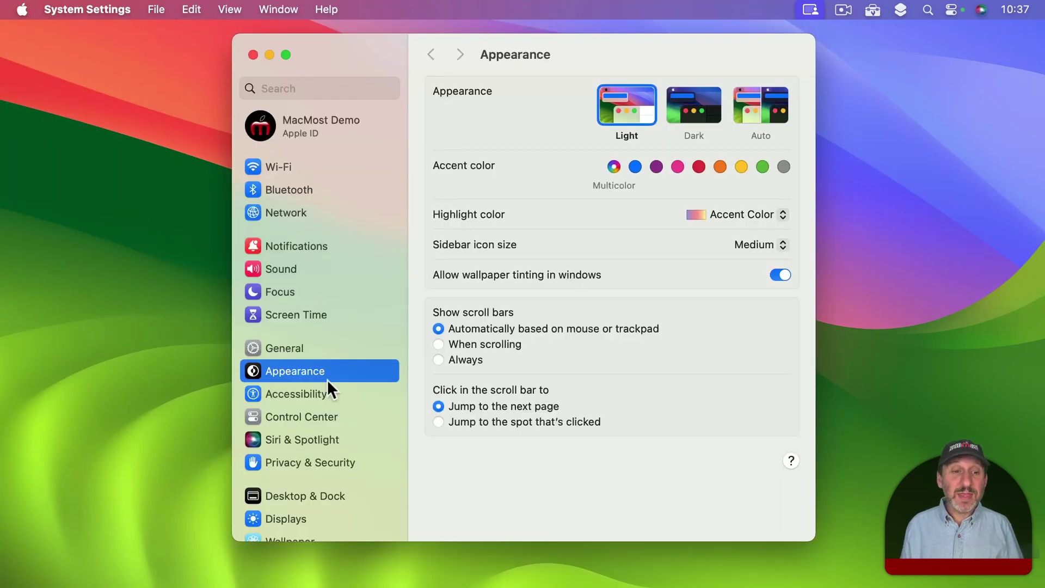
left_click(288, 438)
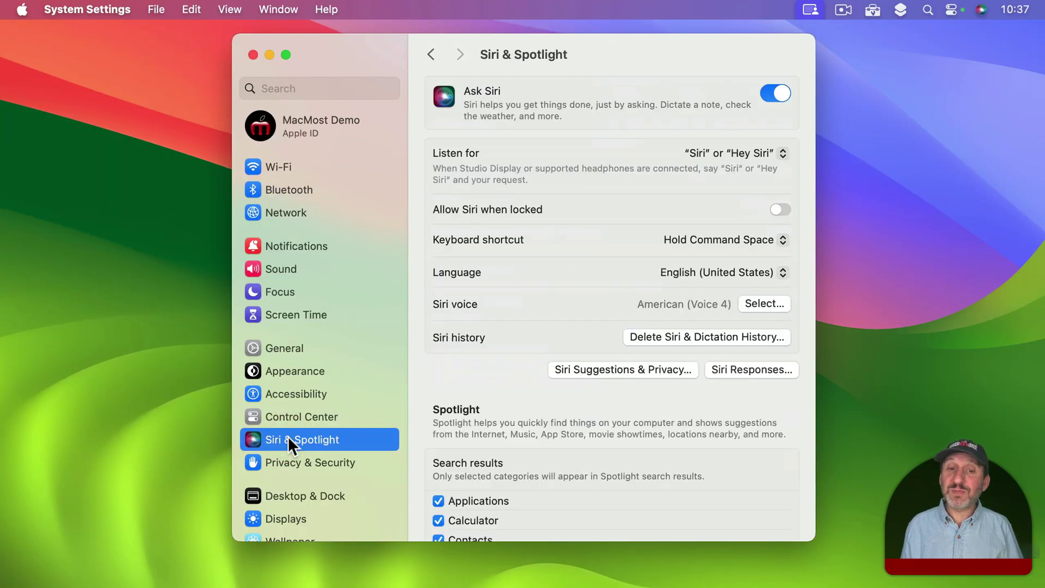
scroll(564, 476, "down", 5)
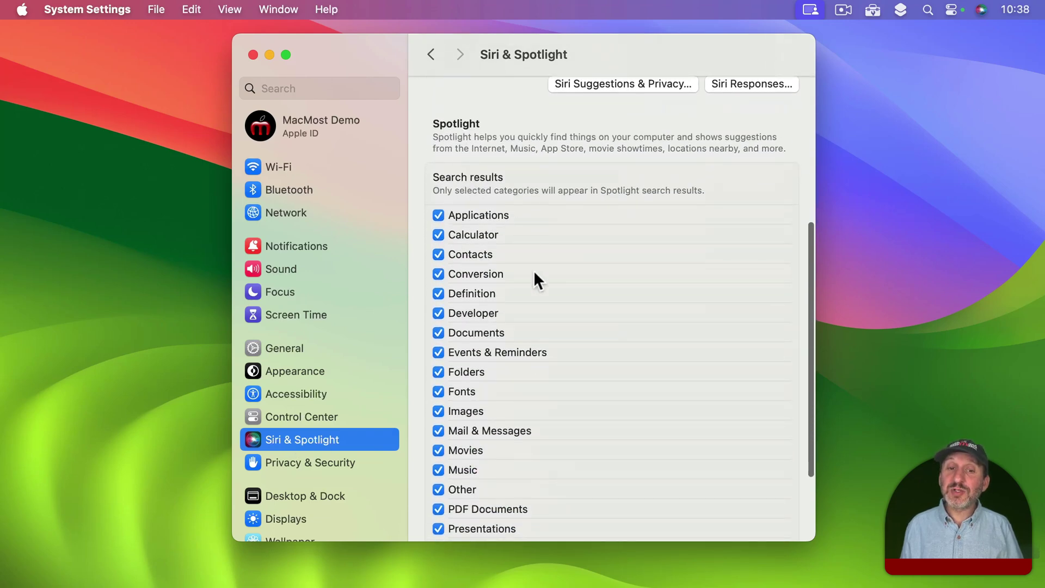
scroll(531, 280, "down", 3)
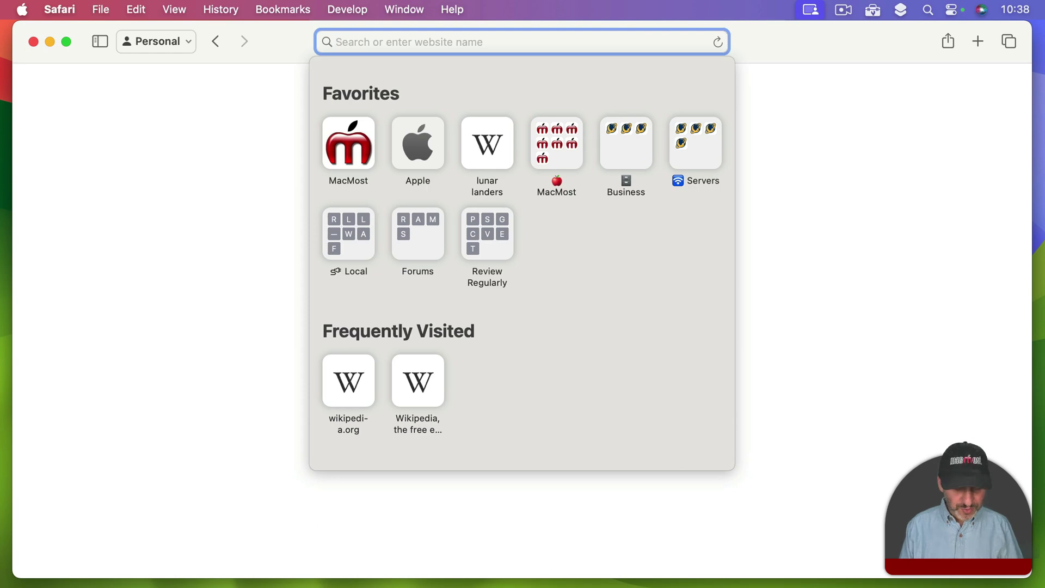
- In Safari, look up "wombat", open the suggested Wikipedia article, and activate Wikipedia's own search field
type("wombat")
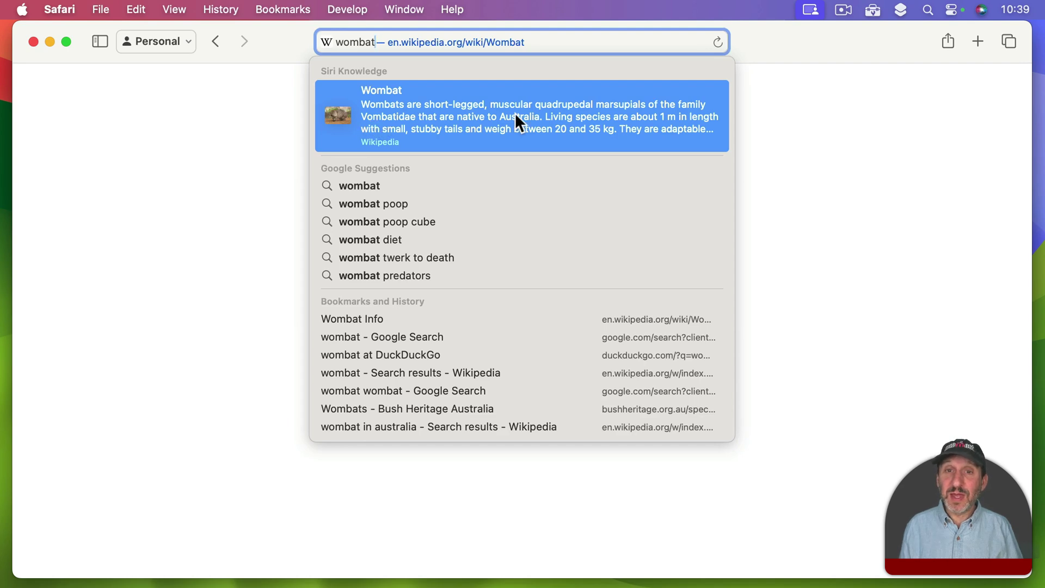
left_click(455, 126)
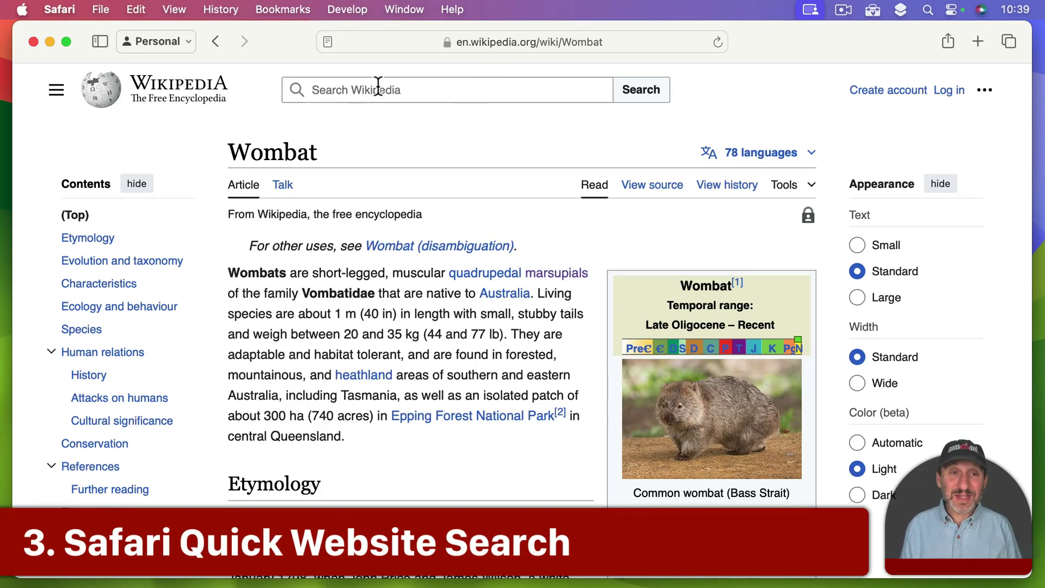
left_click(327, 90)
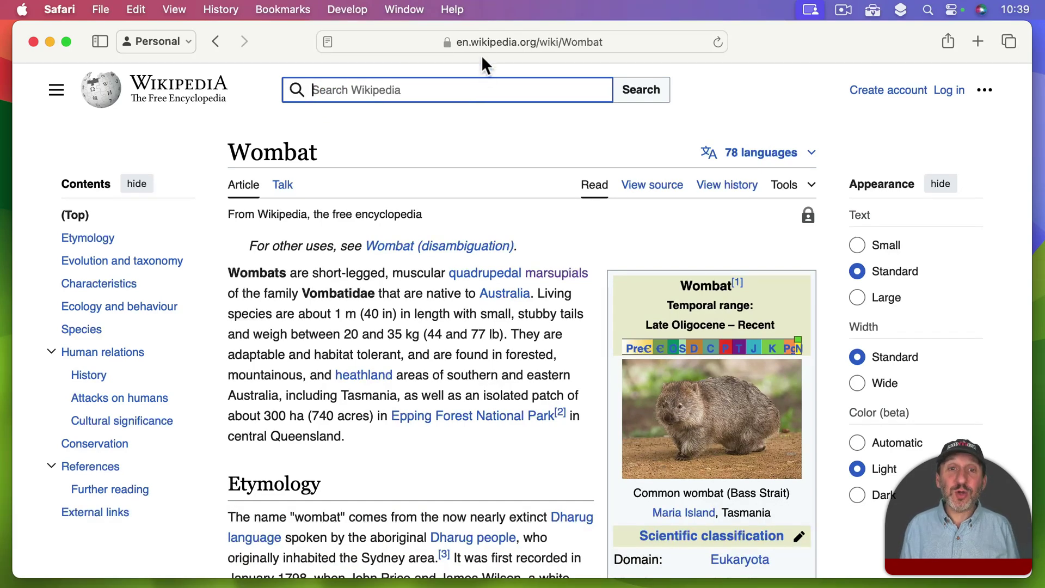
- Enter "wikipedia ceres" as a quick website search and open the suggested Ceres (dwarf planet) article
left_click(478, 38)
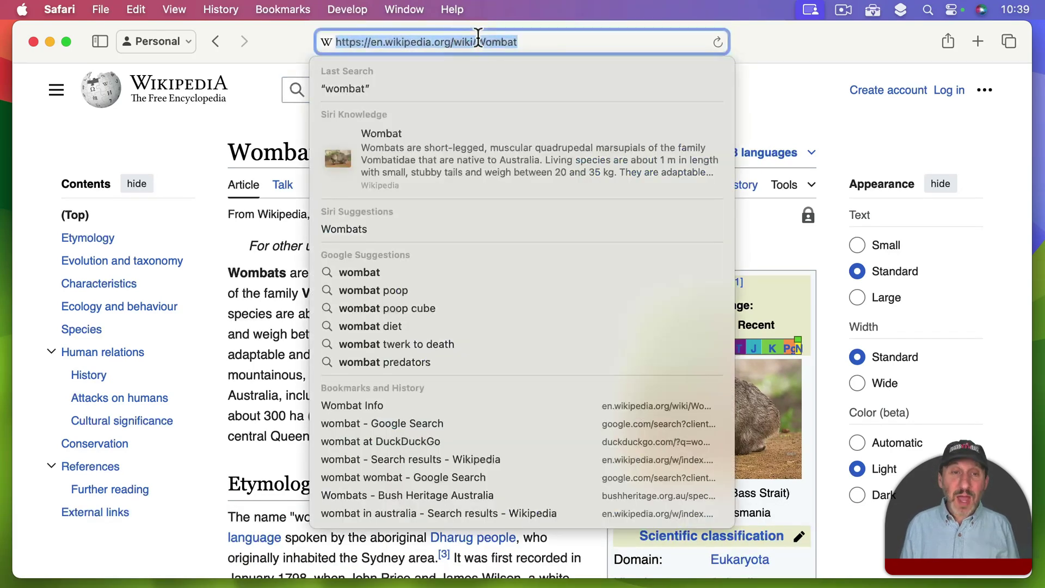
type("wikipedia")
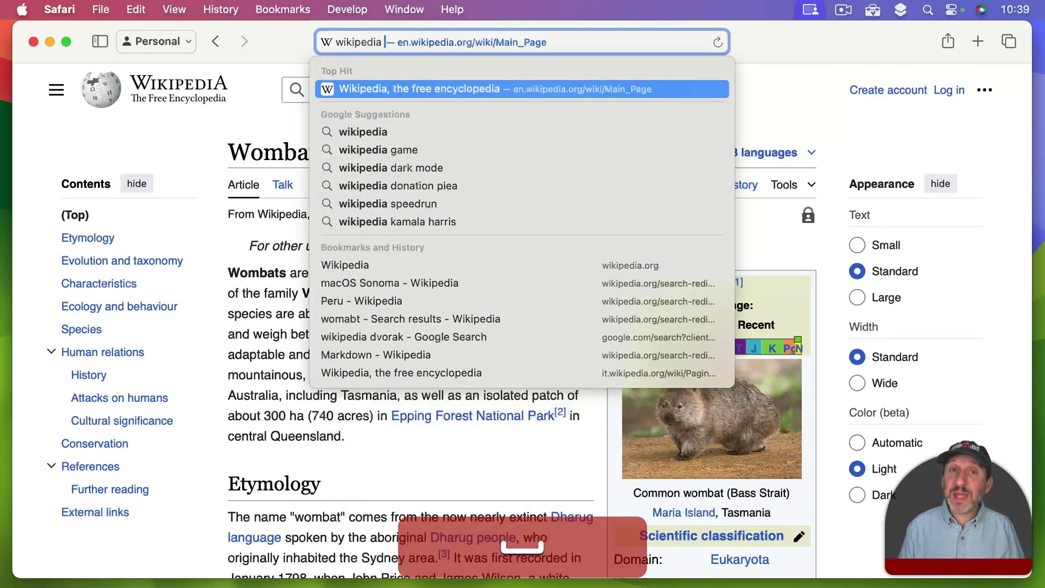
type(" ceres")
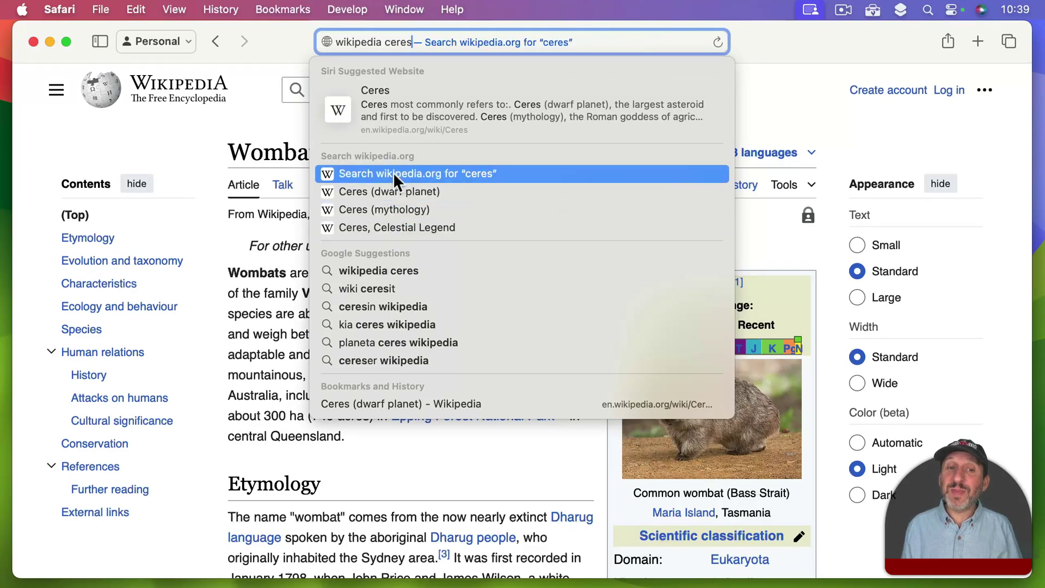
left_click(398, 188)
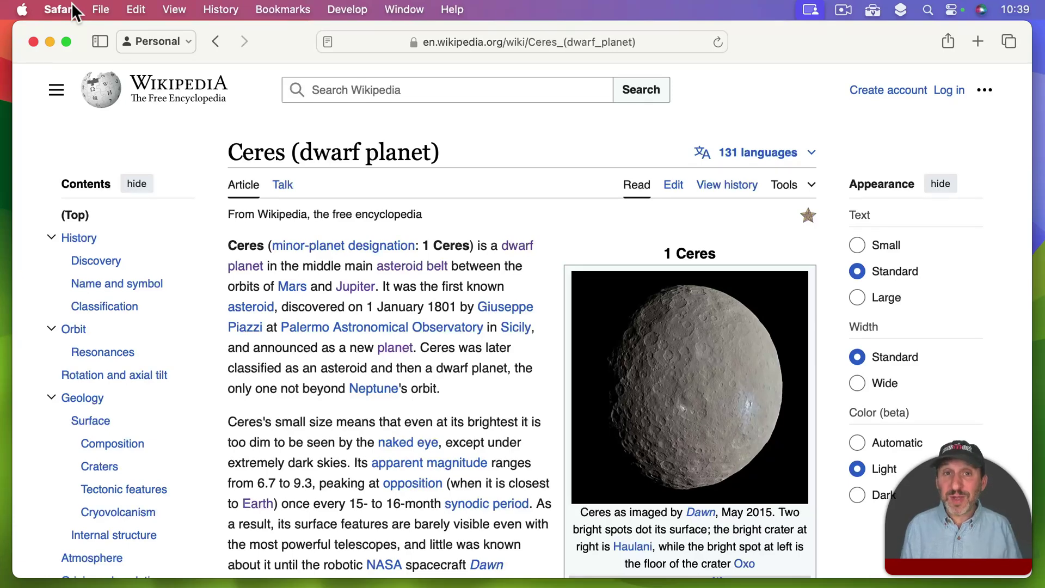
- Review the Quick Website Search option and its managed websites in Safari's search settings, selecting en.wikipedia.org, and close the settings
left_click(58, 10)
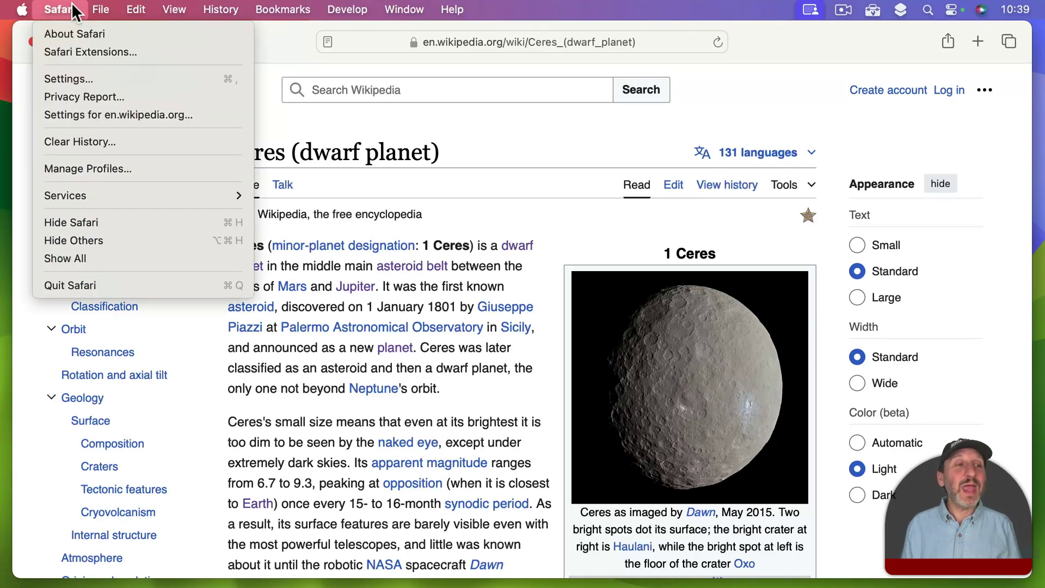
left_click(78, 79)
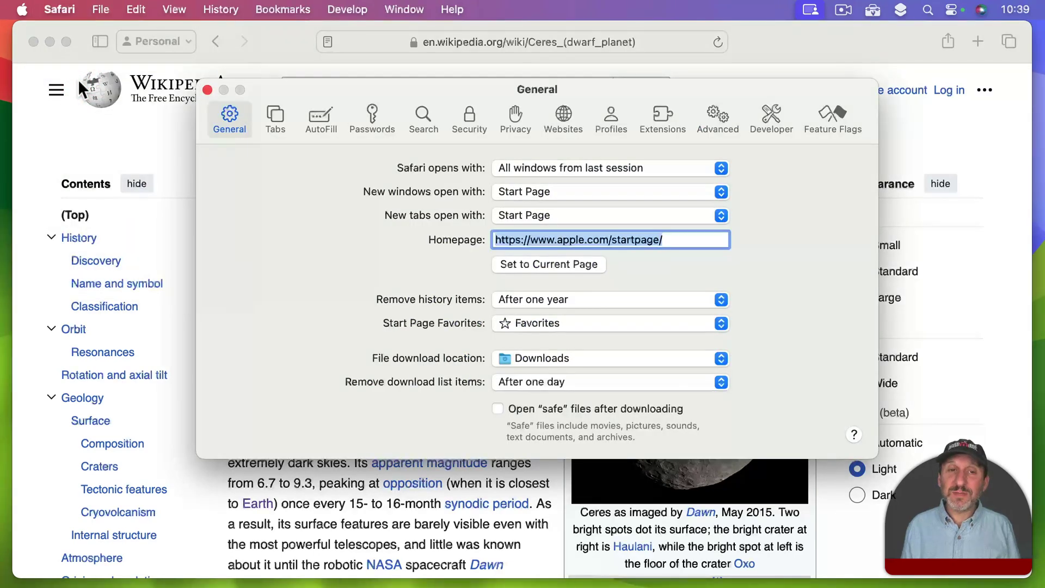
left_click(420, 118)
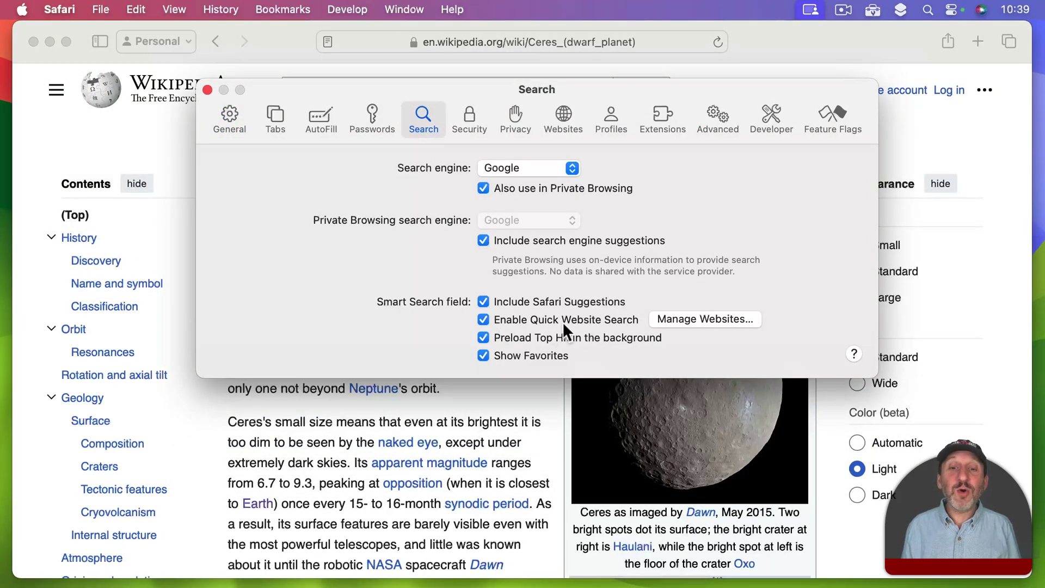
left_click(732, 319)
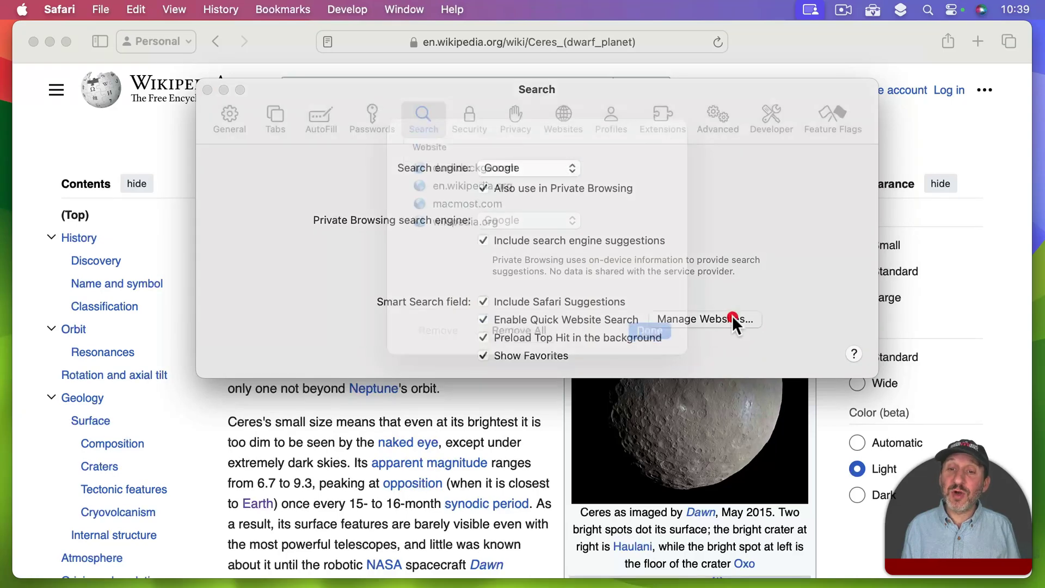
left_click(443, 212)
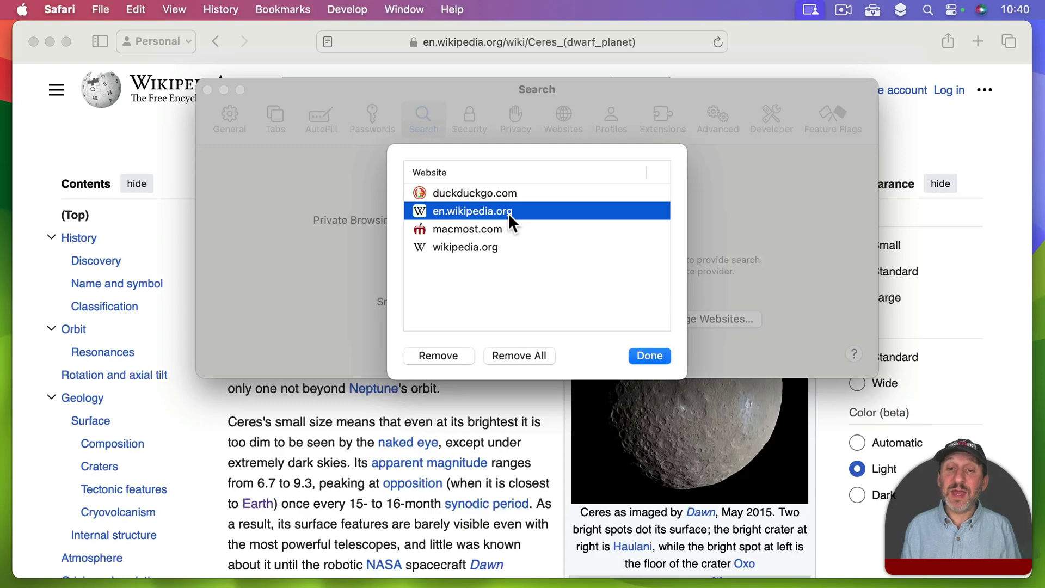
key("Return")
left_click(207, 90)
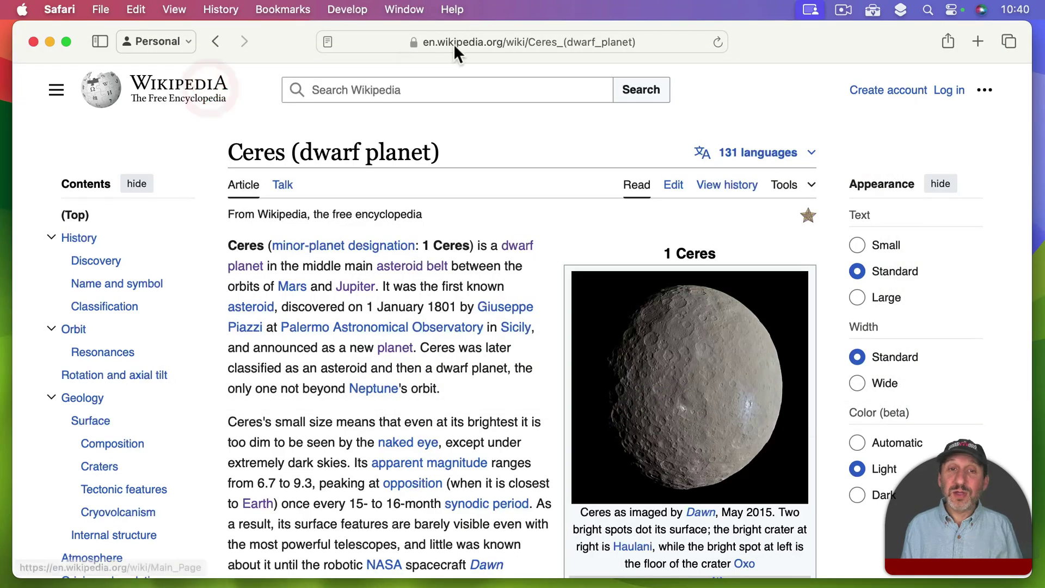
- Enter "wikipedia" in Safari's address field to view the suggestions, and dismiss them without opening any
left_click(455, 42)
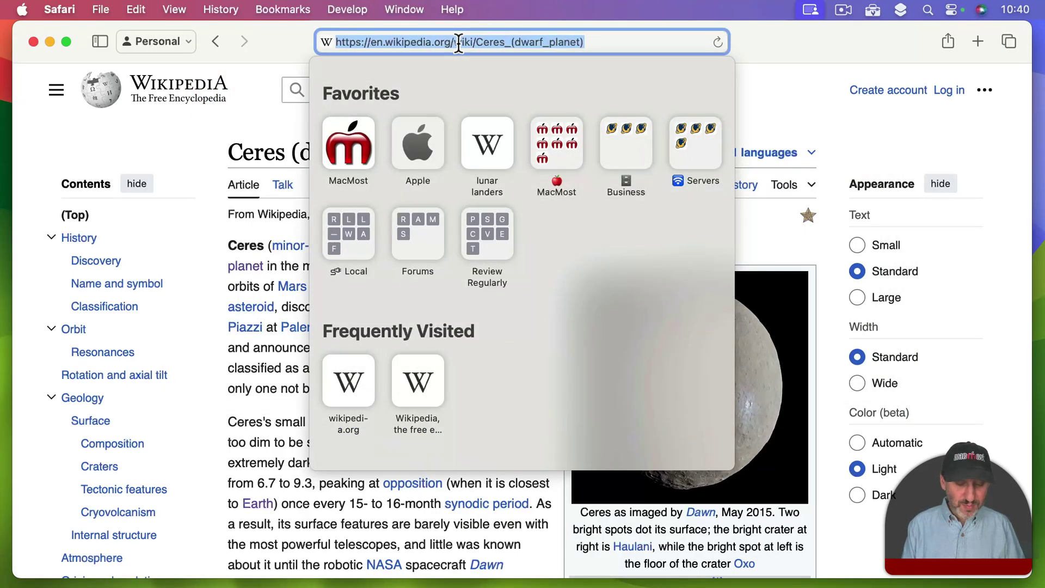
type("wikipedia")
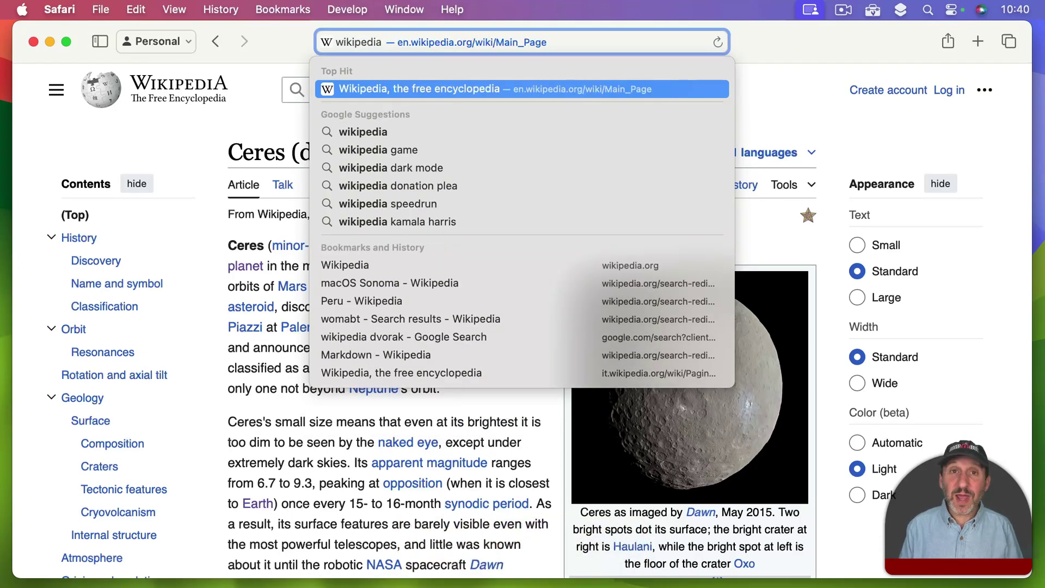
key("BackSpace")
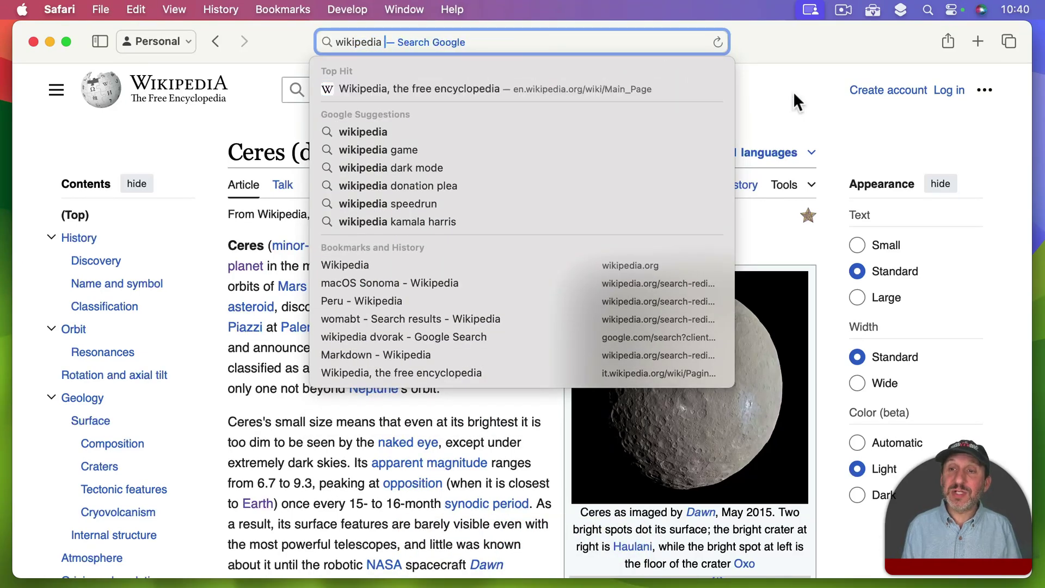
left_click(792, 92)
left_click(327, 90)
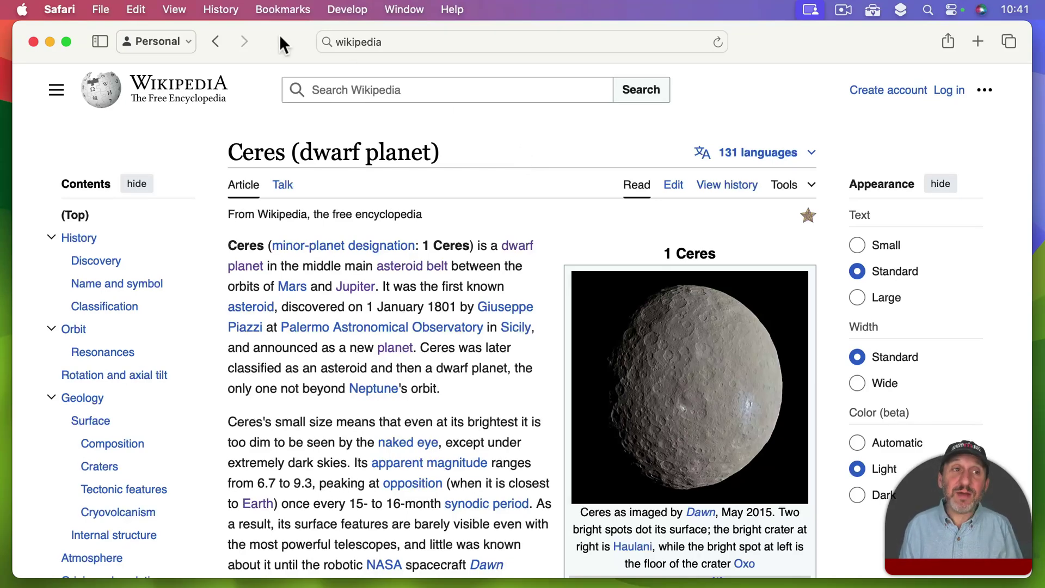
- Find the word "name" on the Ceres article page and step forward through the matches
left_click(136, 9)
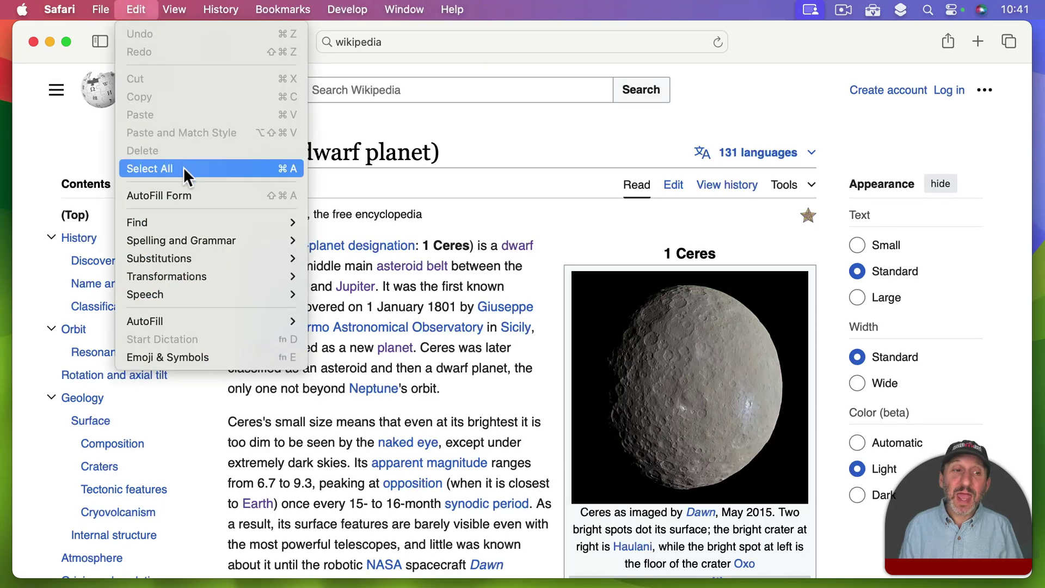
mouse_move(180, 220)
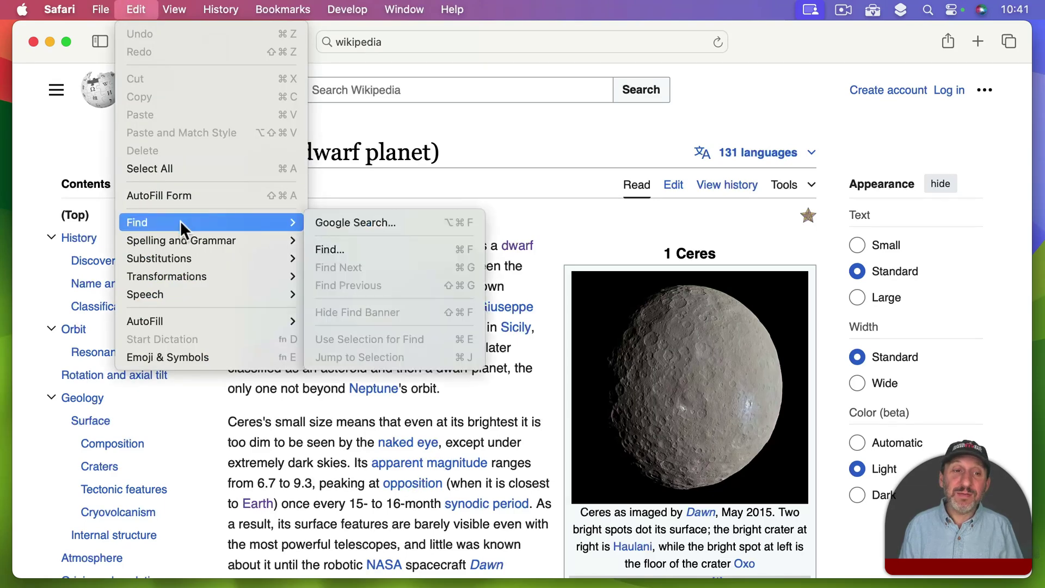
left_click(329, 249)
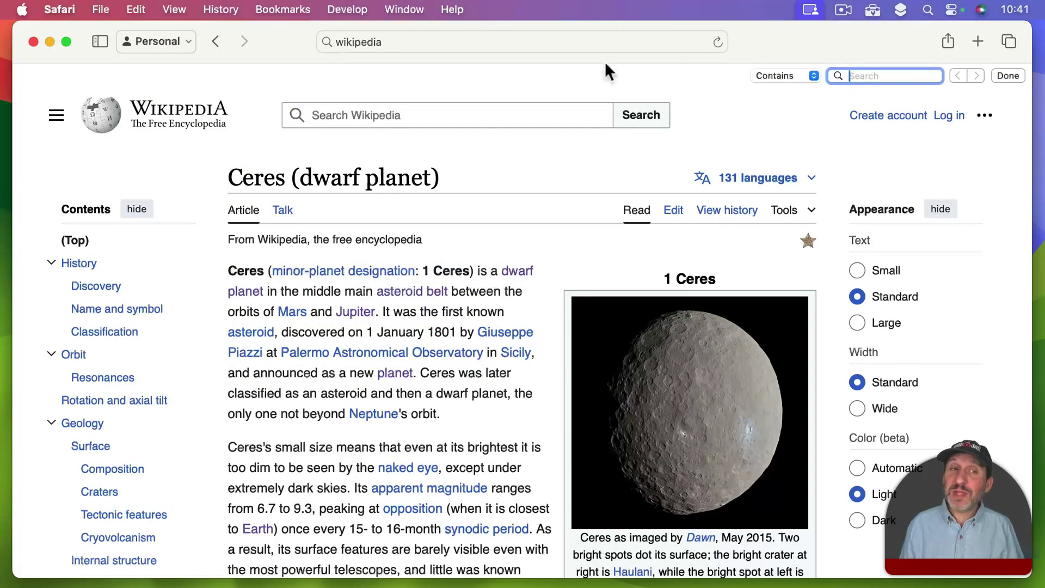
type("na")
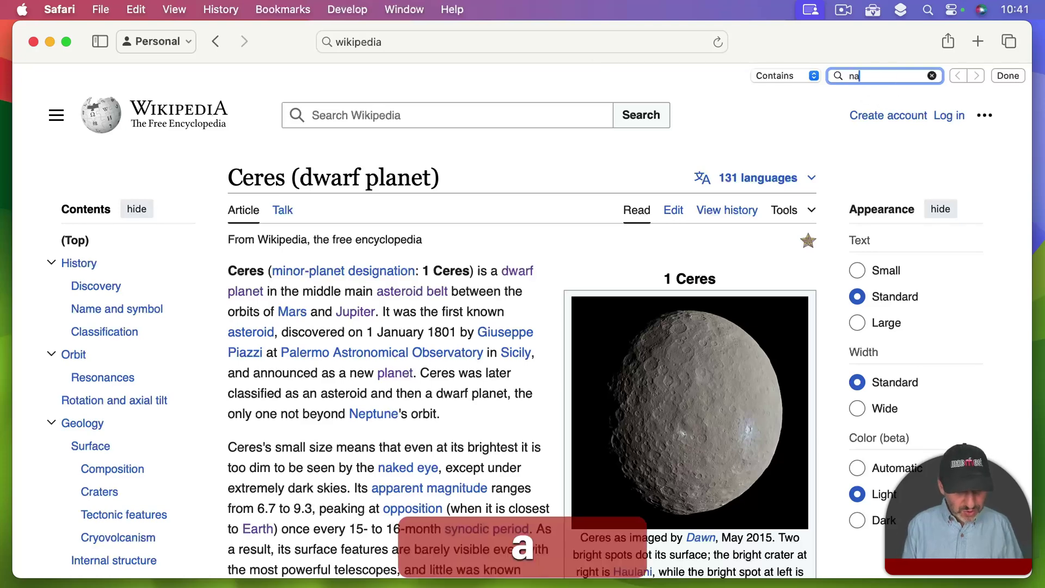
type("me")
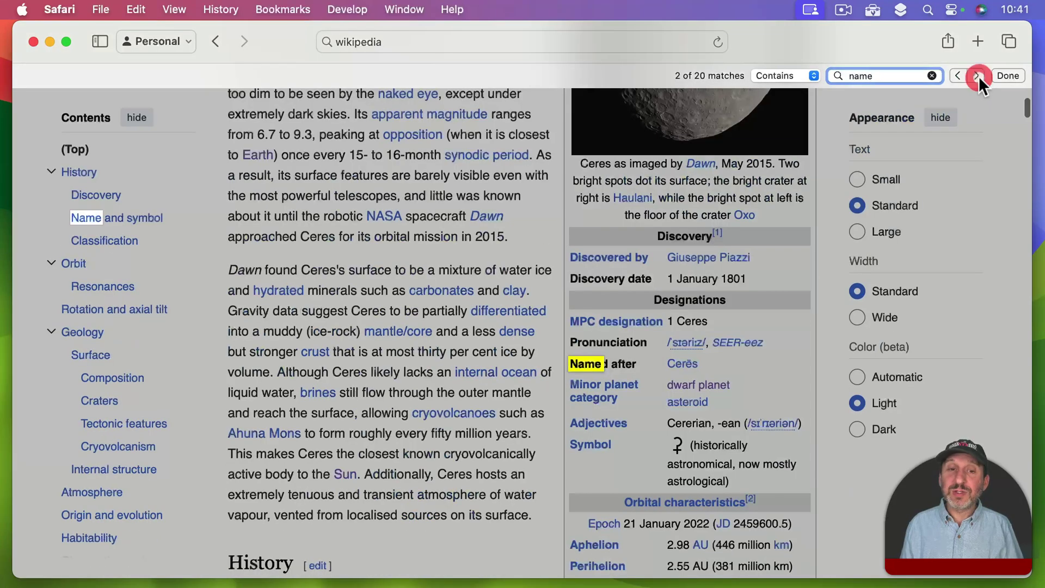
left_click(977, 77)
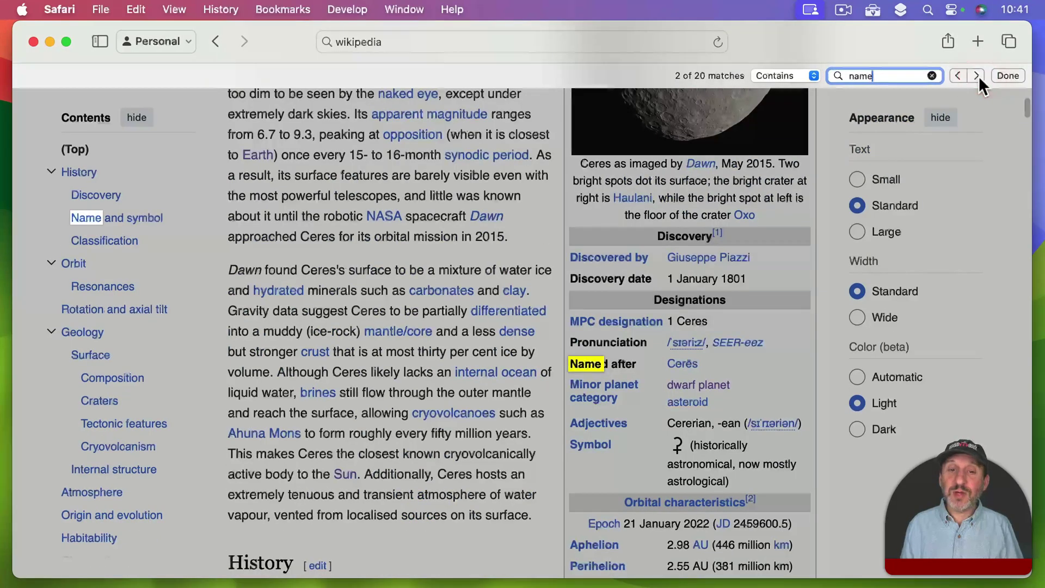
left_click(977, 76)
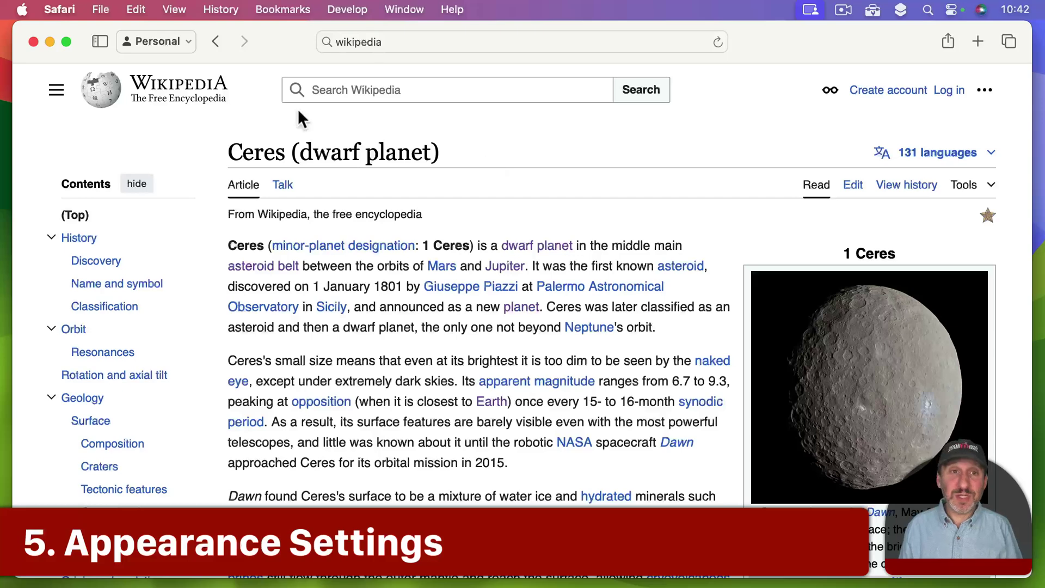
- Review the page zoom commands, zoom the Ceres article in once, and zoom it out twice
left_click(174, 10)
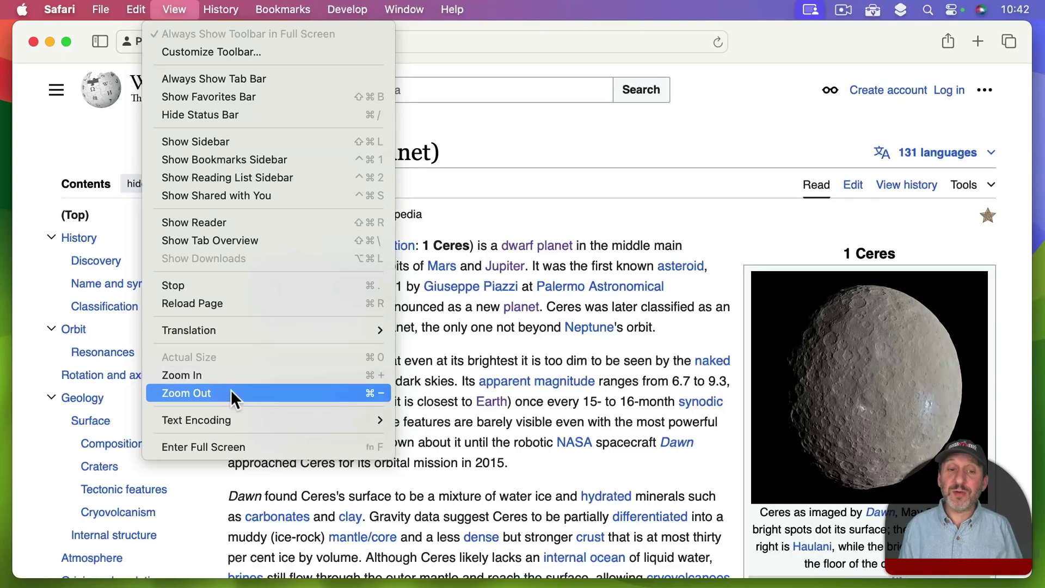
left_click(569, 184)
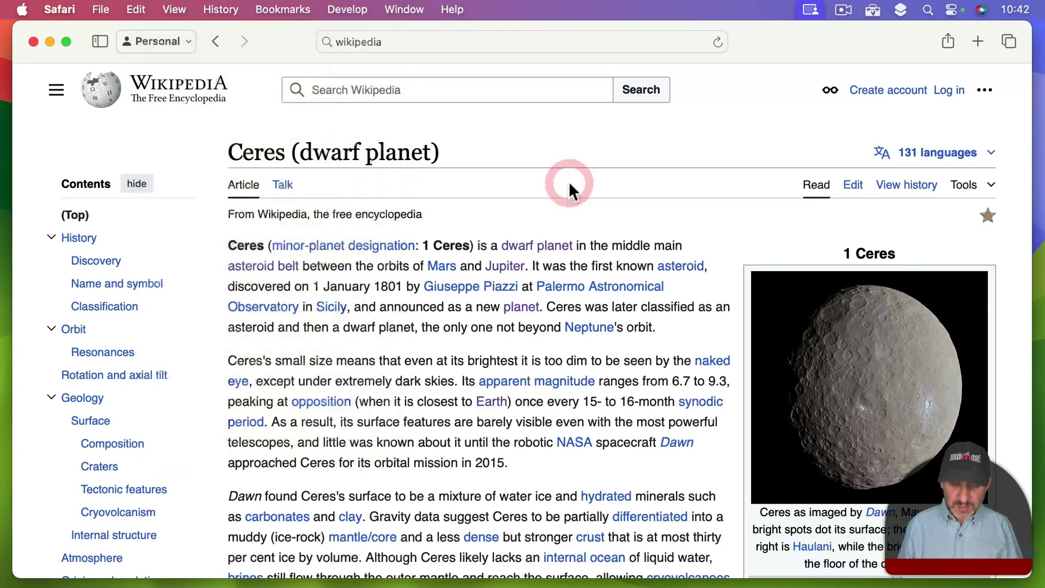
key("cmd+equal")
key("cmd+minus")
key("cmd+minus")
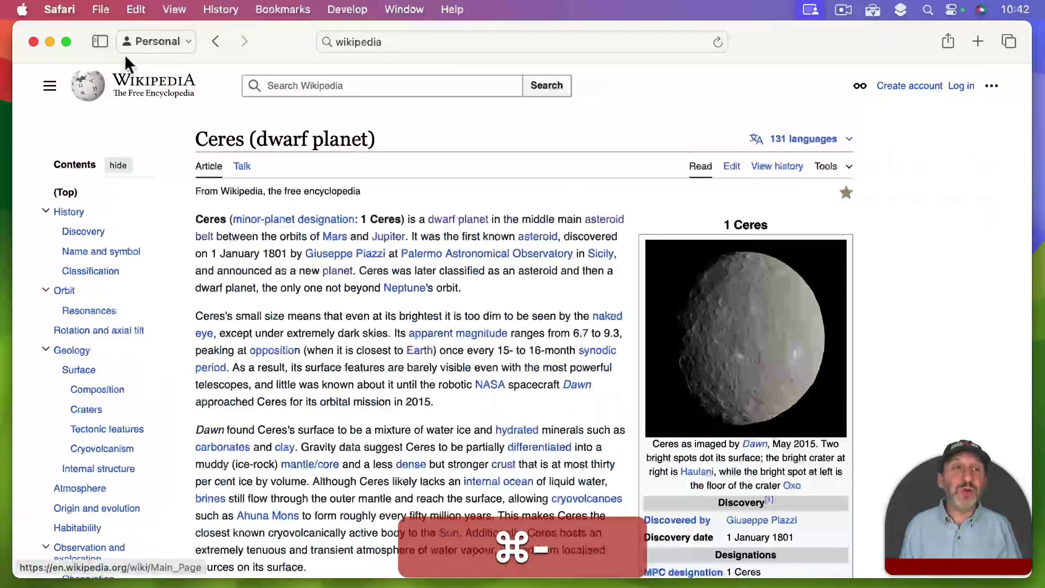
- Make only the text of the Ceres article bigger, using the alternative to the whole-page zoom
left_click(176, 8)
key("alt")
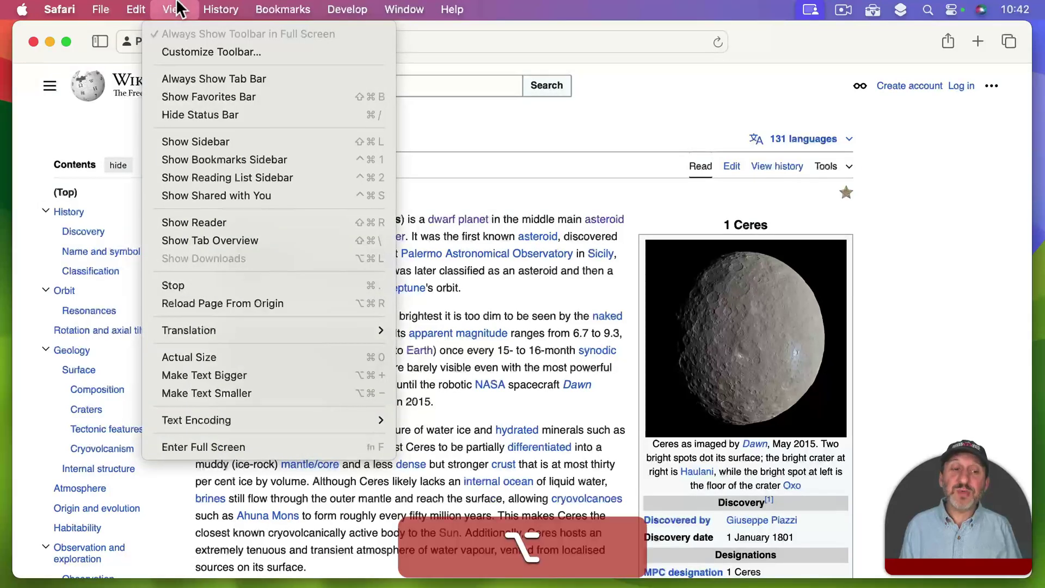
left_click(227, 377)
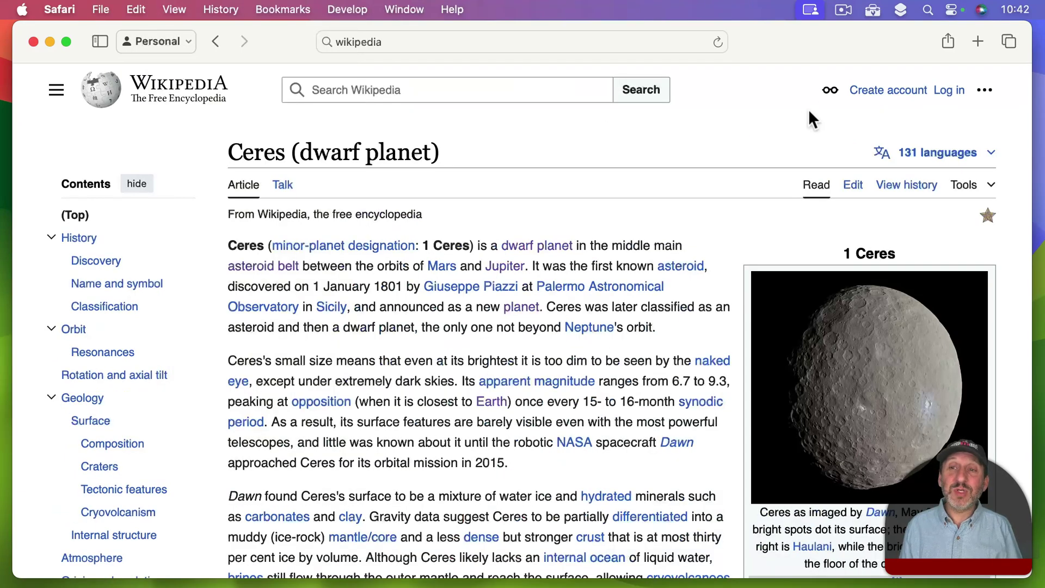
- In Wikipedia's Appearance settings, try the Small and Large text sizes and return the text to Standard
left_click(830, 91)
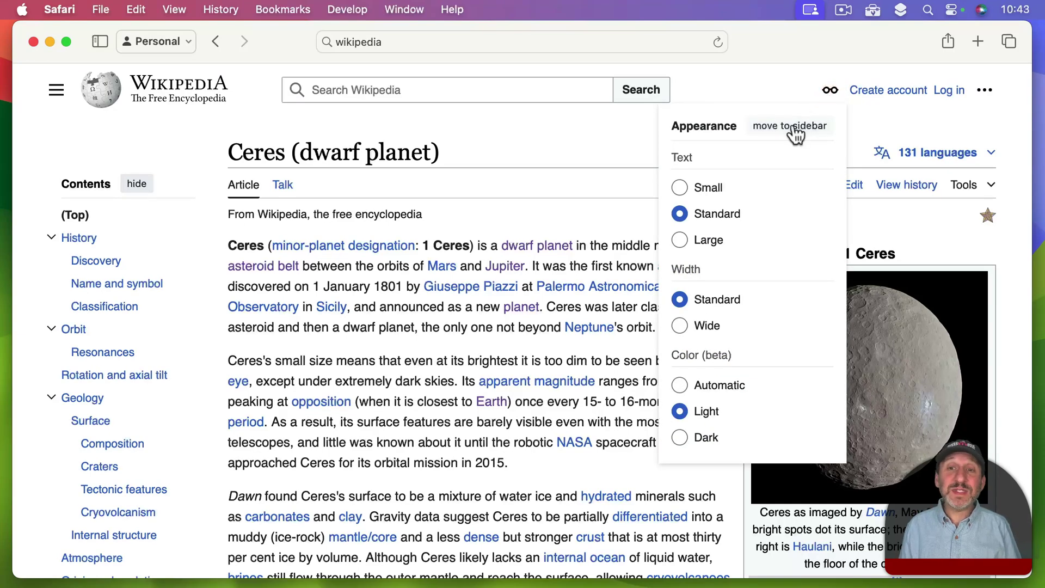
left_click(679, 187)
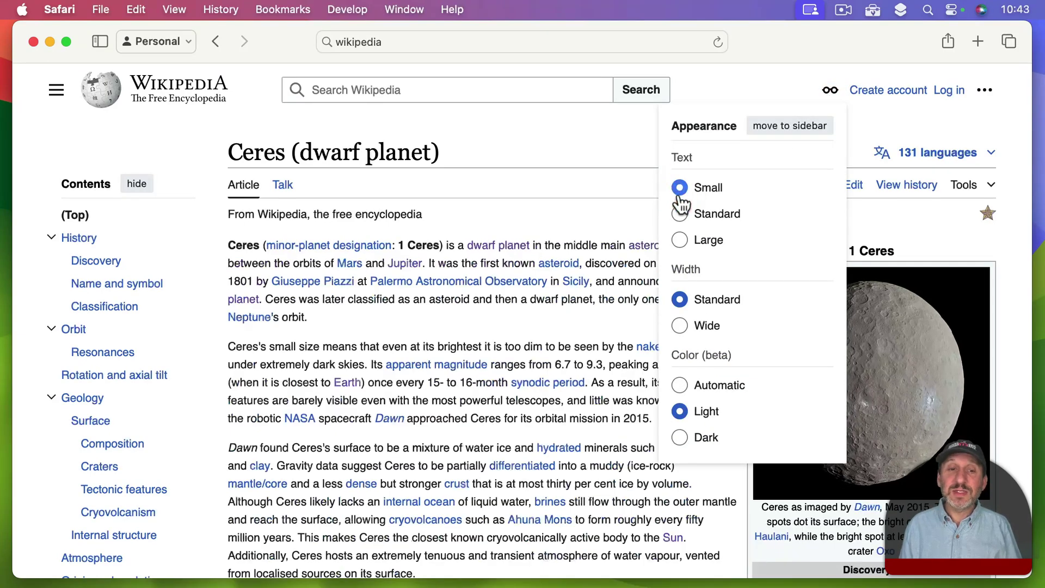
left_click(680, 217)
left_click(680, 240)
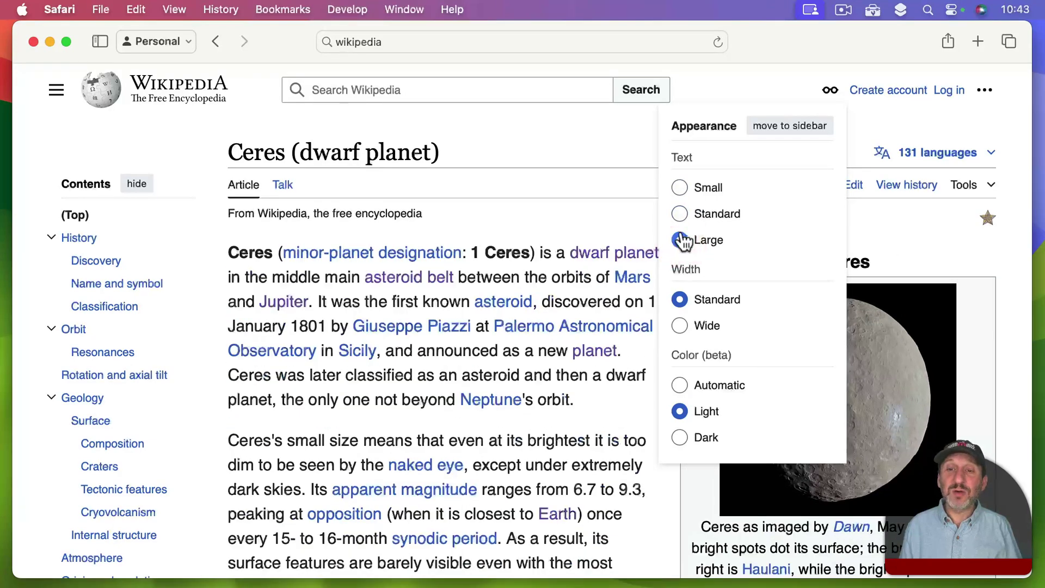
left_click(680, 215)
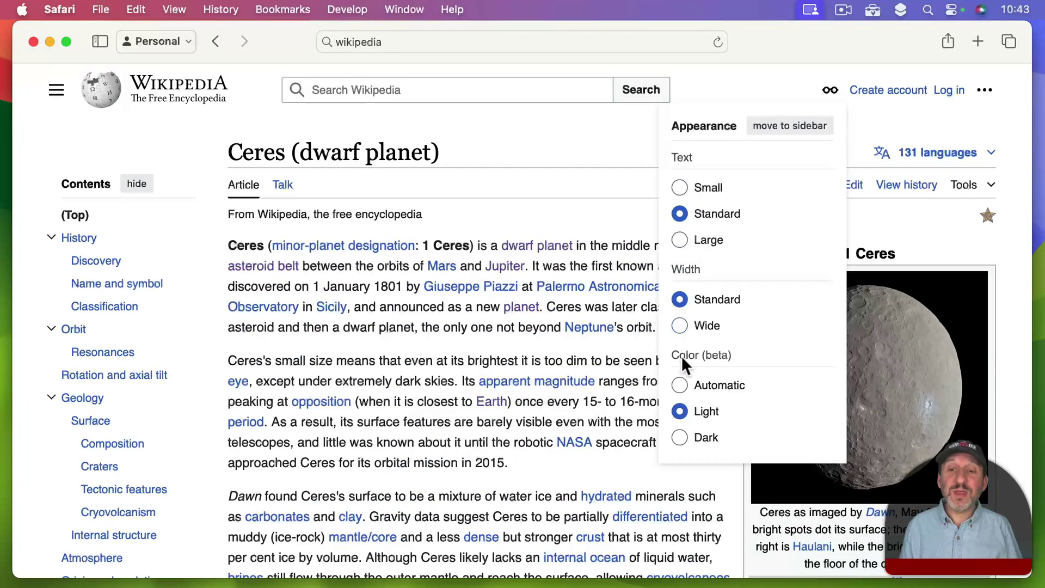
- Try Wikipedia's Dark and Automatic color modes, set the color back to Light, and move the Appearance settings to the sidebar
left_click(682, 439)
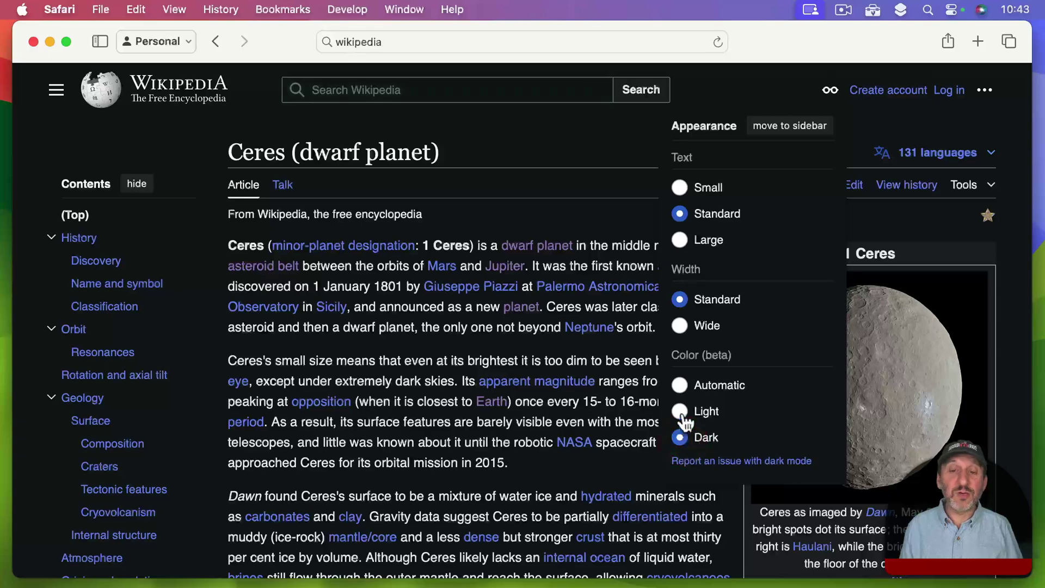
left_click(681, 412)
left_click(681, 386)
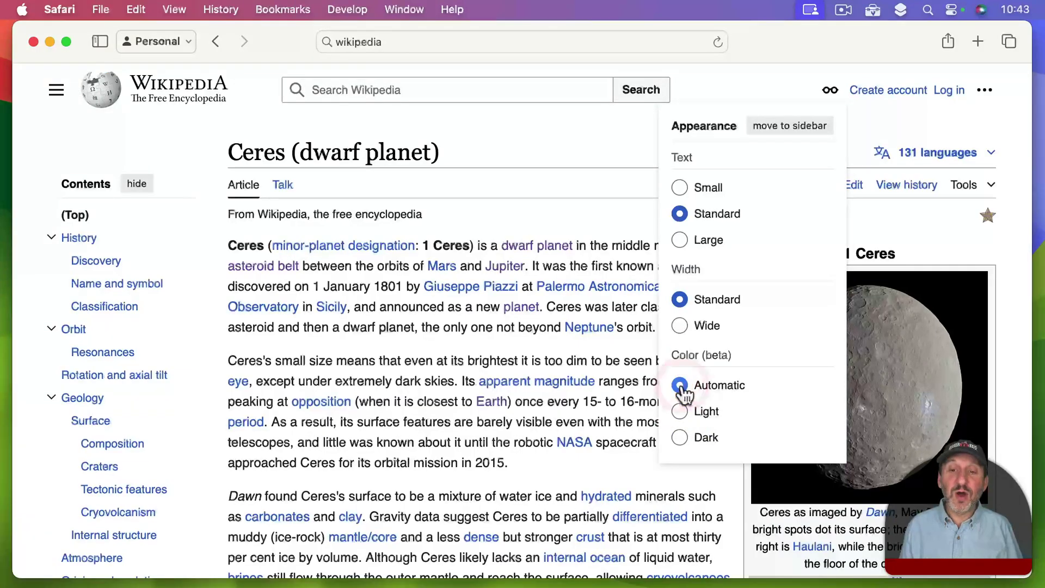
left_click(682, 416)
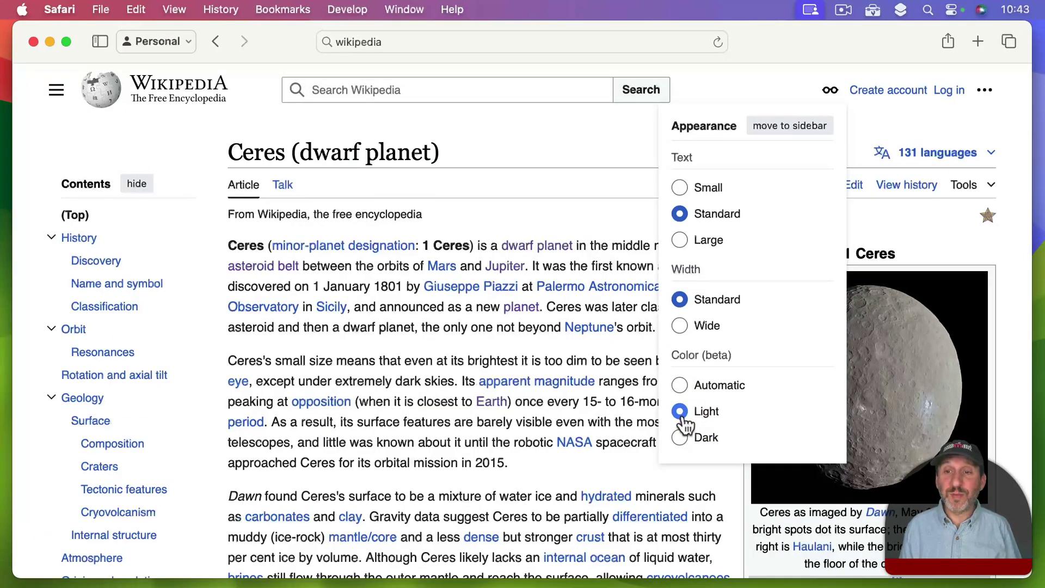
left_click(779, 129)
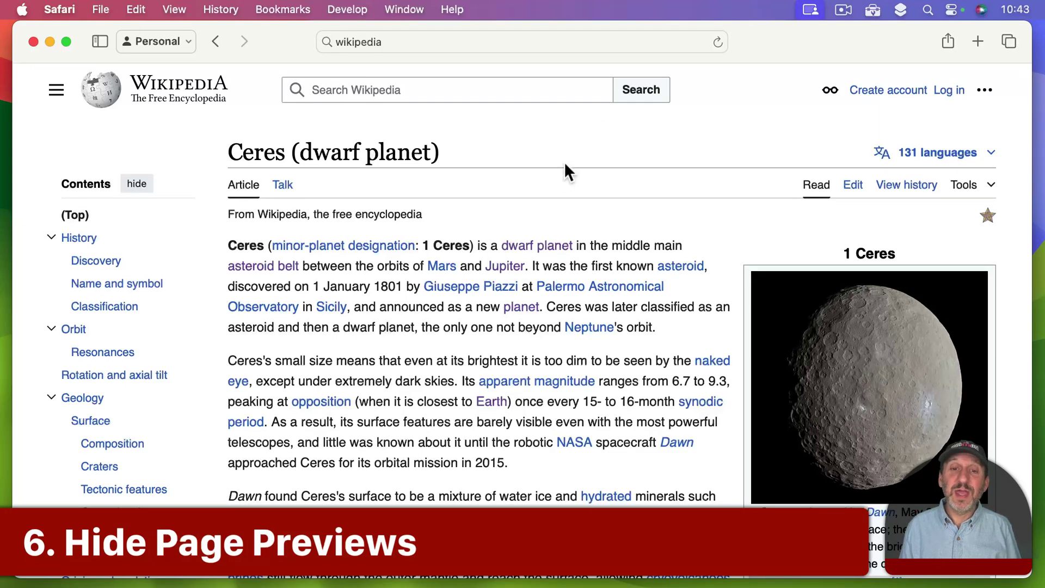
- Bring up the Neptune link's preview, turn off Page previews in its settings, and save the change
mouse_move(521, 253)
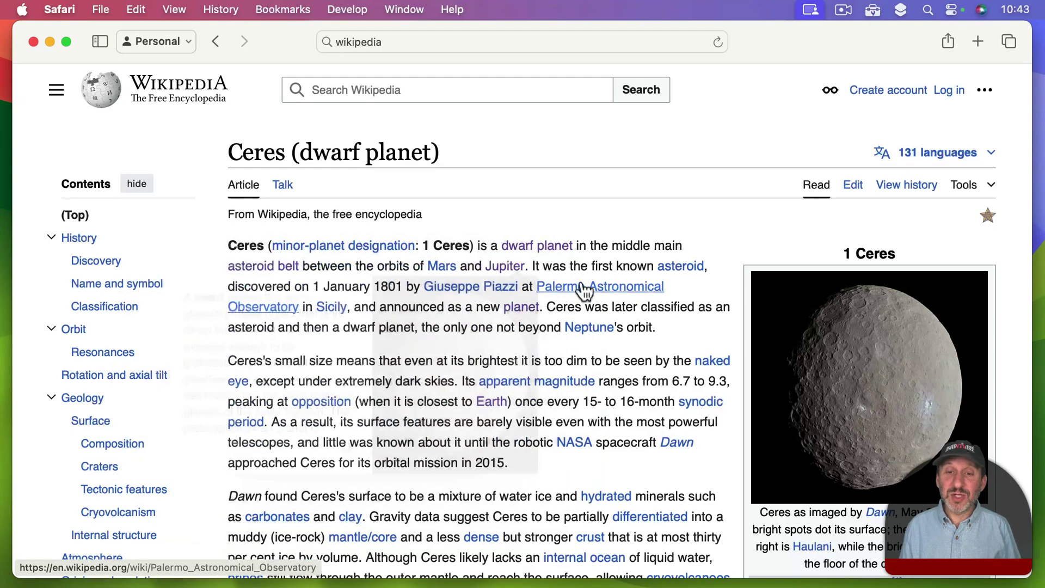
mouse_move(601, 337)
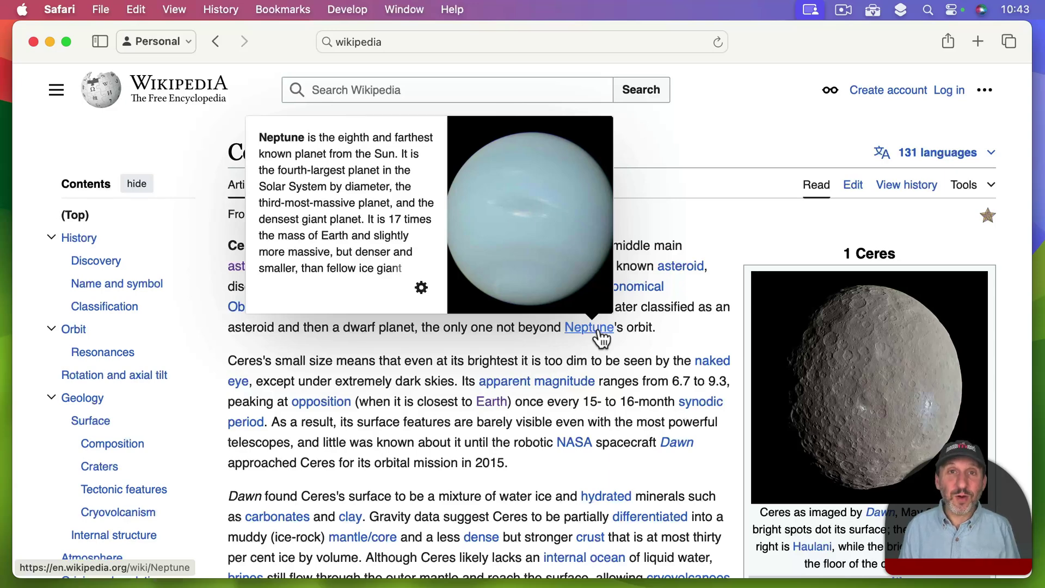
left_click(421, 289)
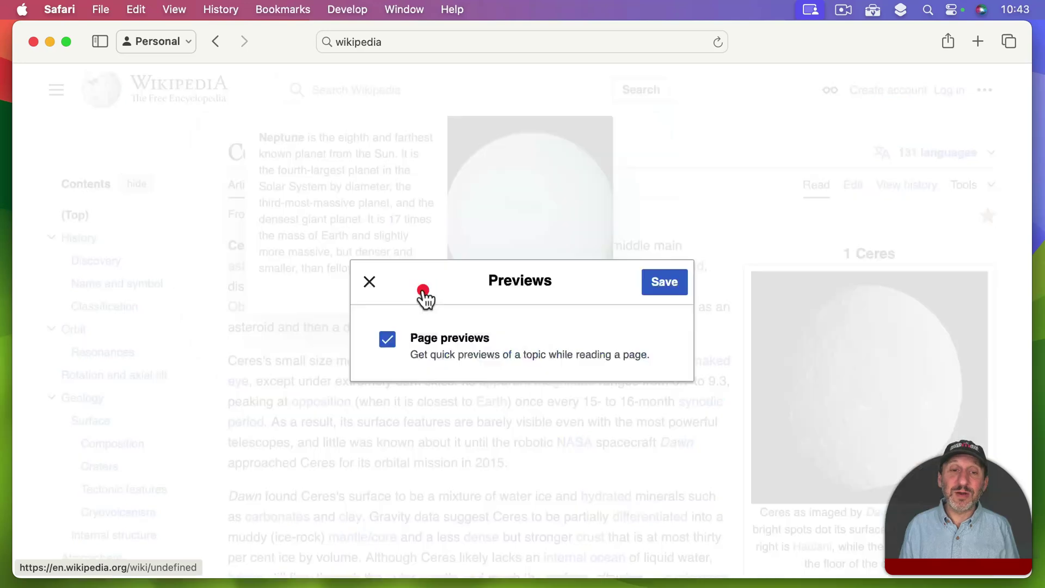
left_click(388, 340)
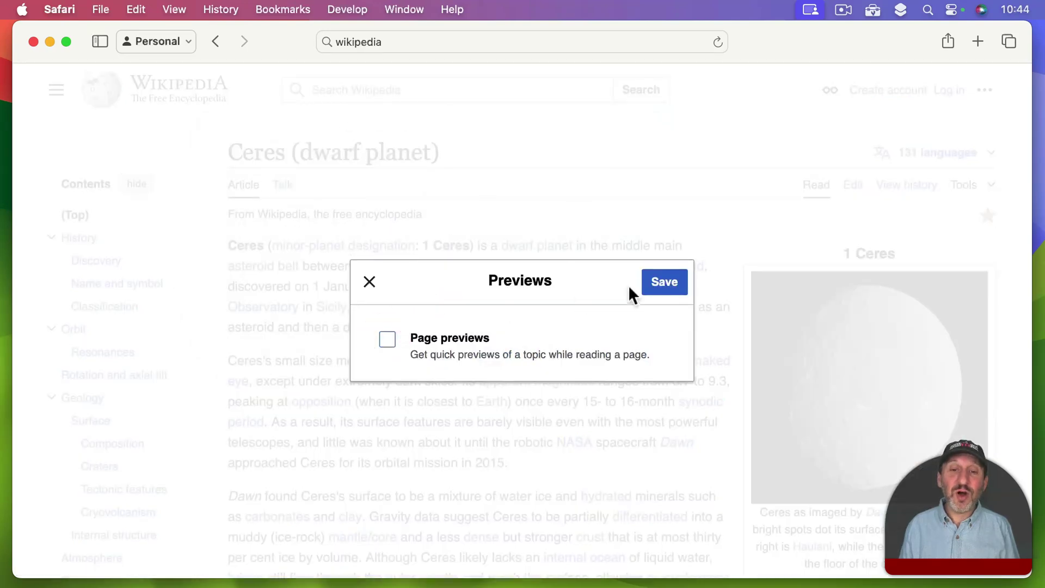
left_click(670, 291)
left_click(664, 231)
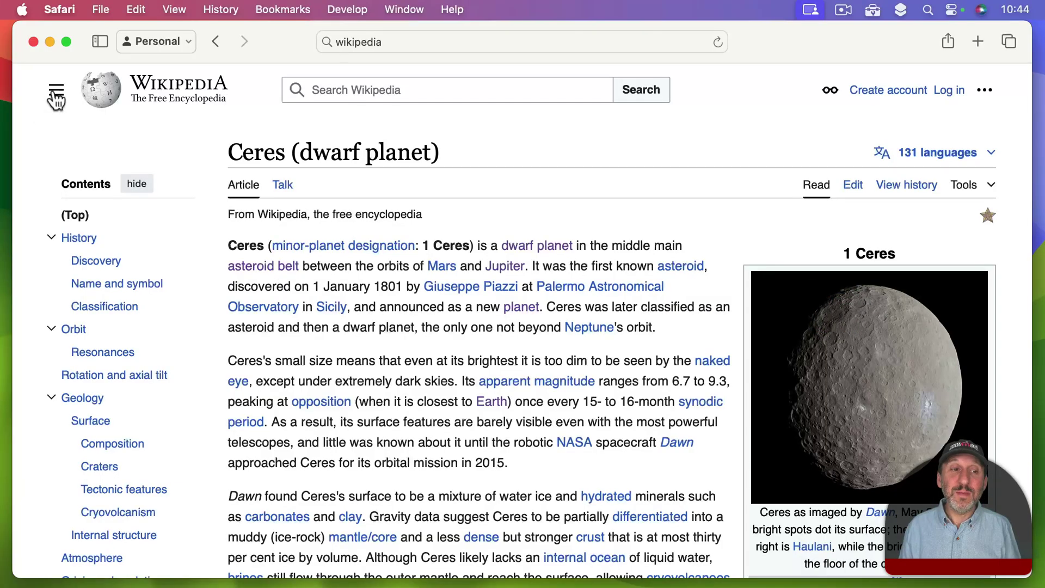
- Open Wikipedia's Current events portal and follow the 2024 Brazil wildfires link under Health and environment
left_click(56, 97)
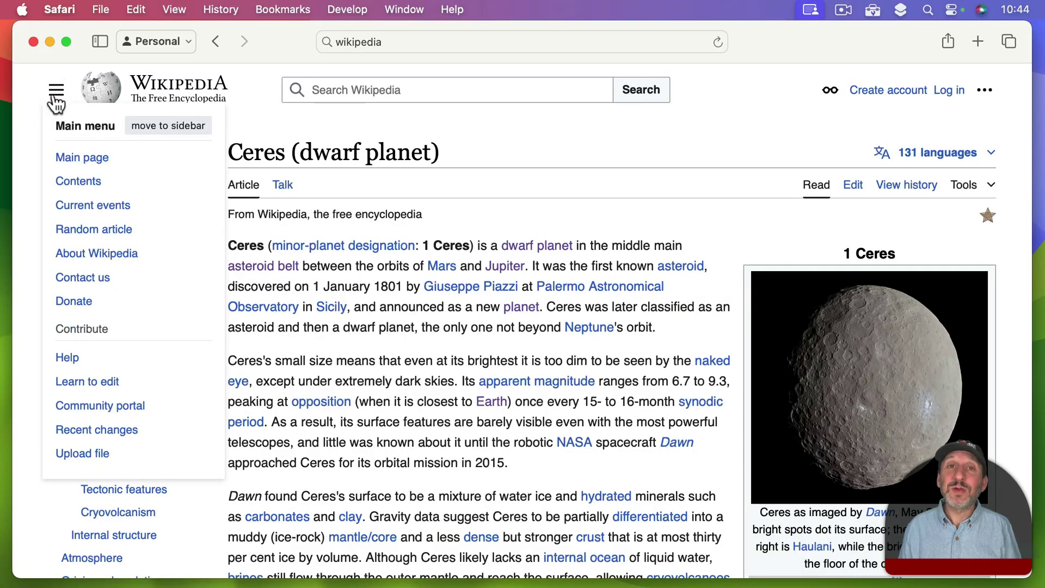
left_click(79, 205)
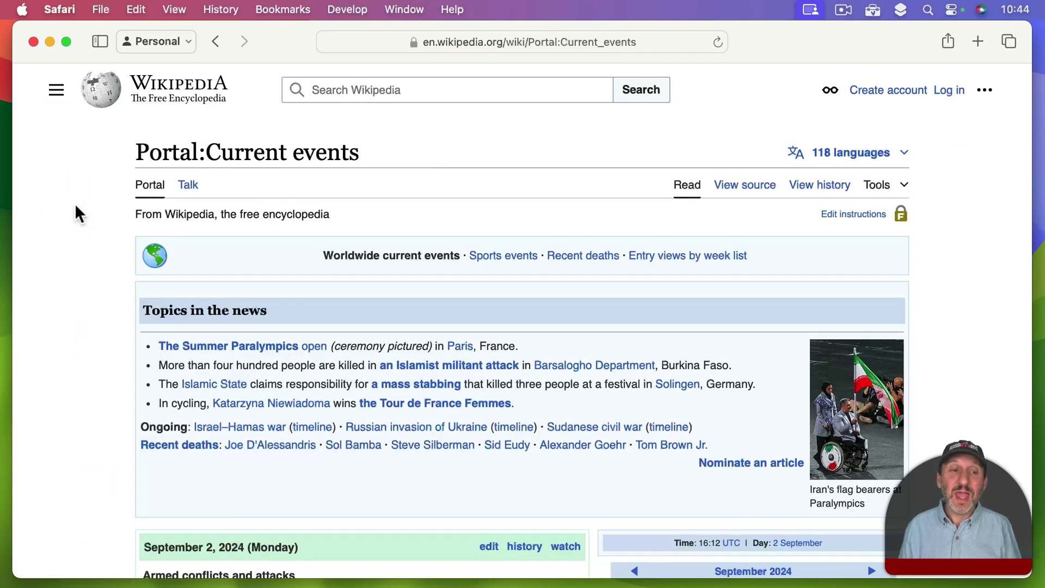
scroll(394, 352, "down", 5)
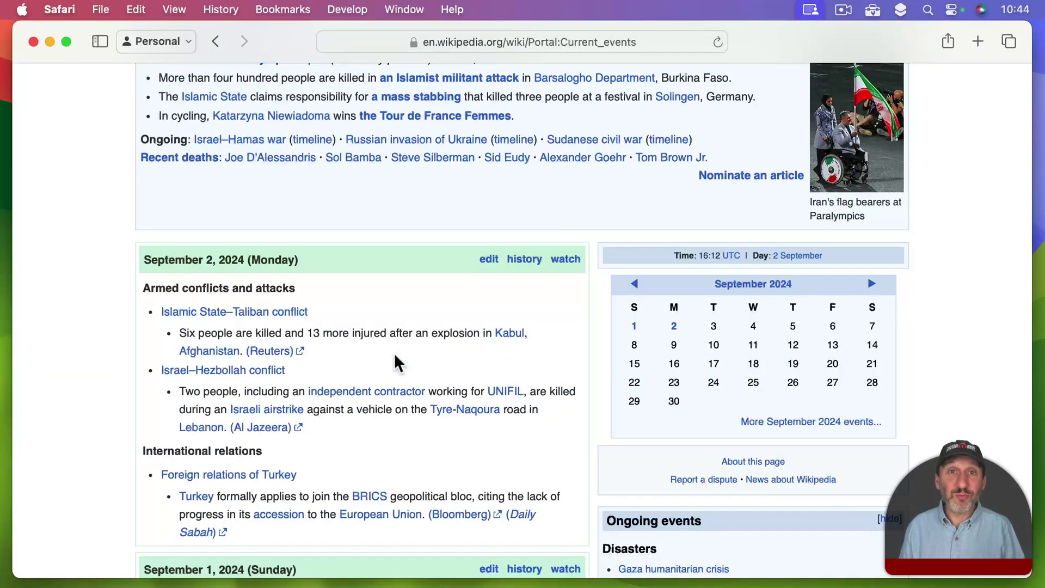
scroll(369, 315, "down", 8)
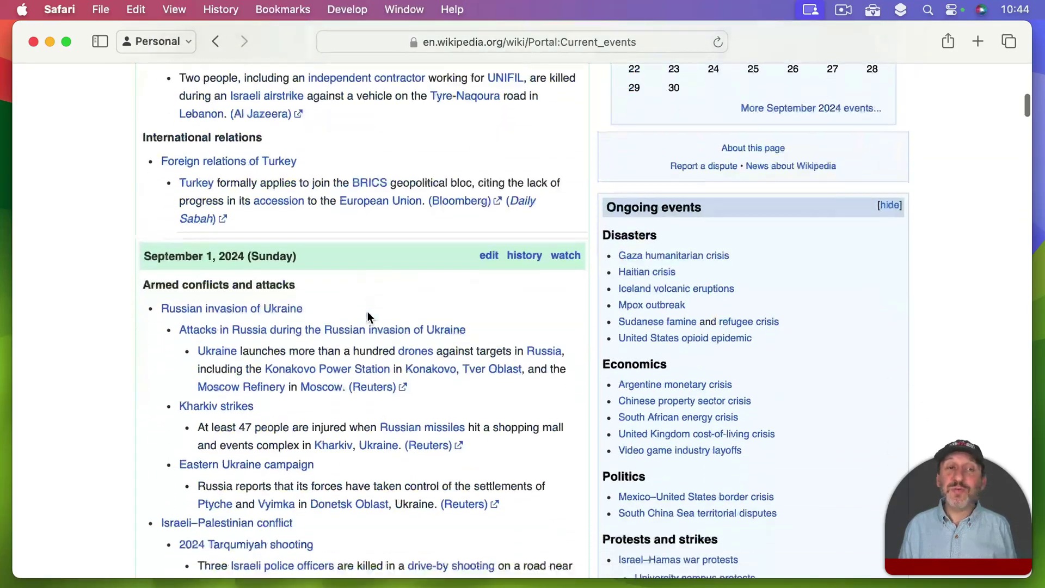
scroll(367, 316, "down", 4)
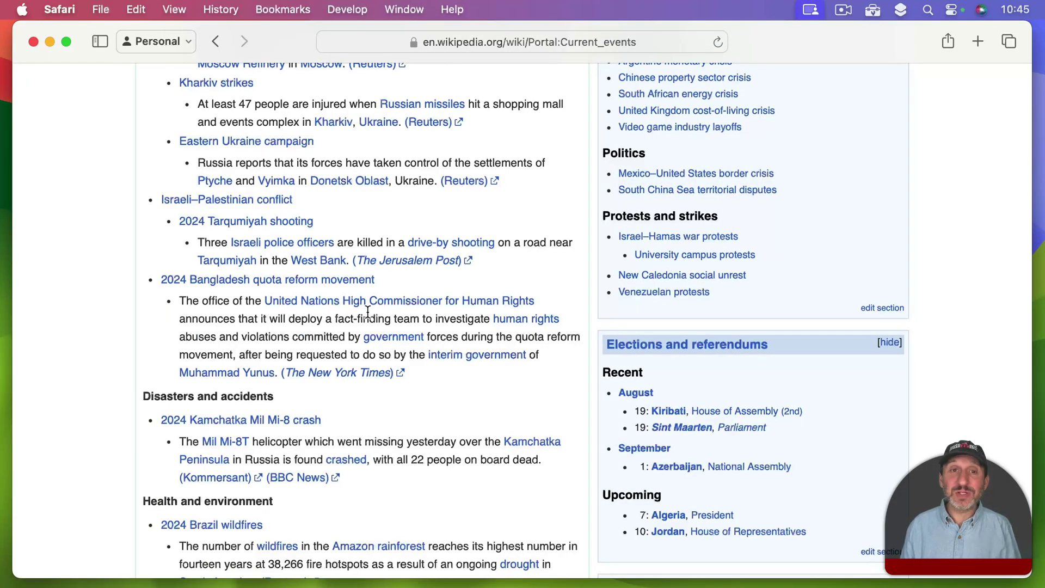
scroll(367, 311, "down", 3)
left_click(212, 397)
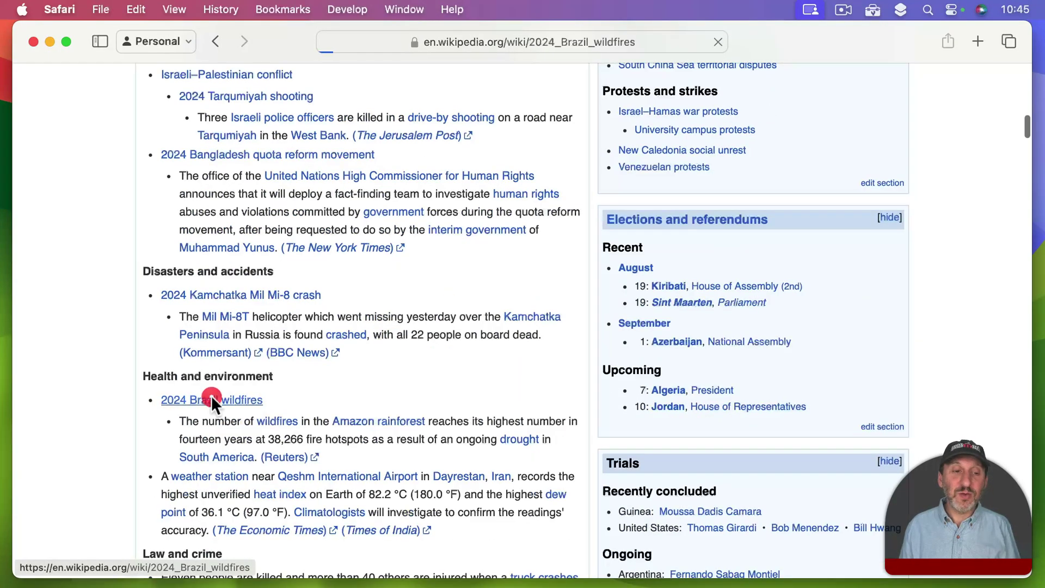
- Look over the 2024 Brazil wildfires article and switch it to its Português version
scroll(393, 334, "down", 15)
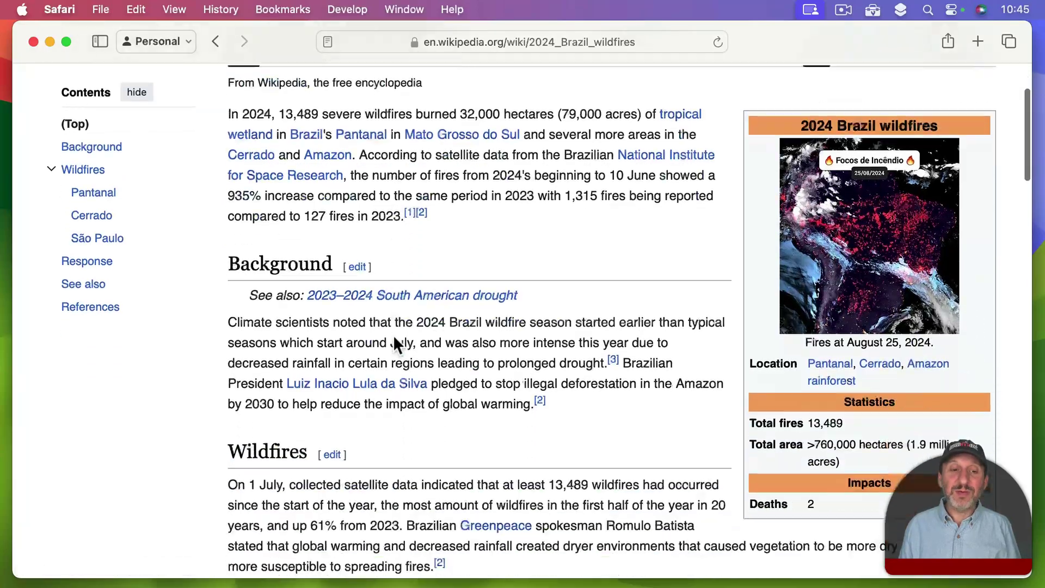
scroll(393, 335, "up", 15)
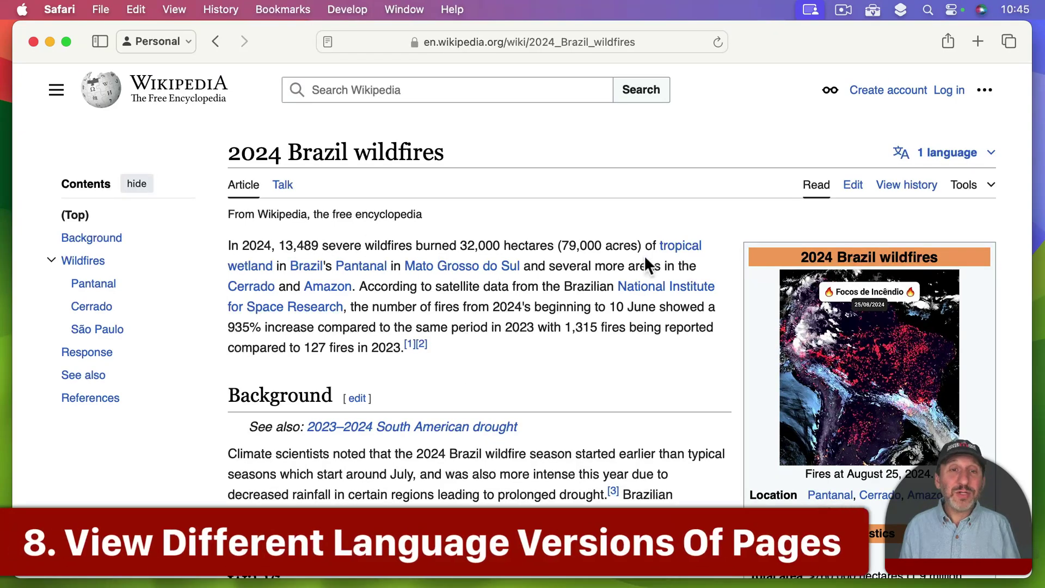
left_click(948, 157)
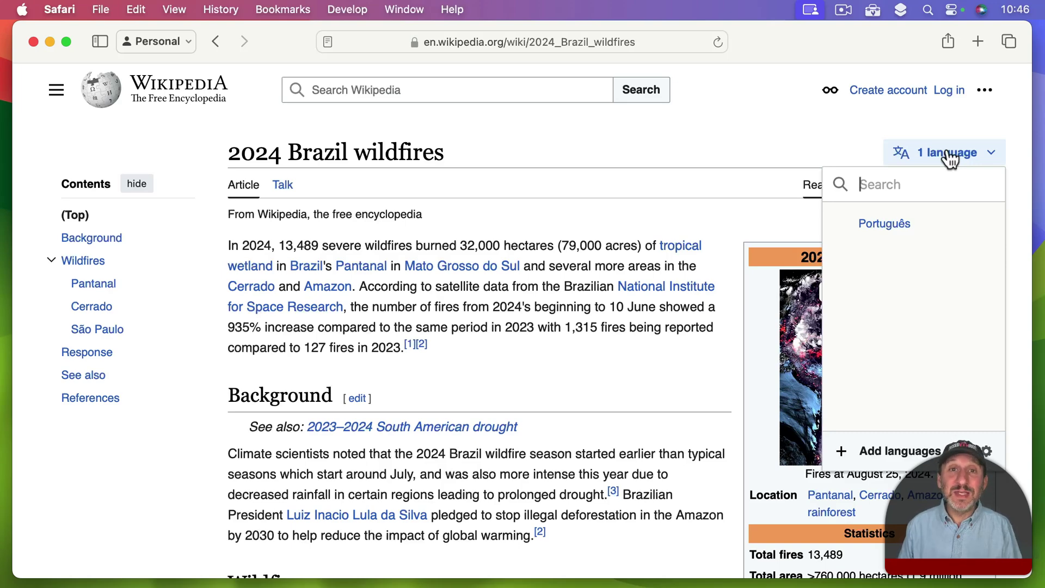
left_click(894, 228)
- Translate the first paragraph of the Pantanal section from Portuguese to English (US) and look through the translation
scroll(490, 444, "down", 10)
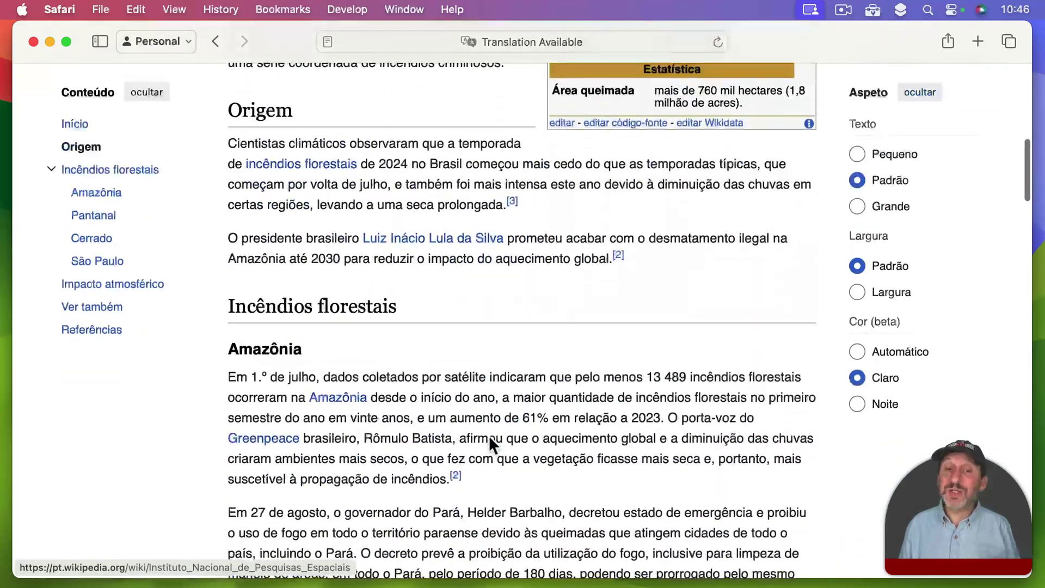
scroll(490, 442, "down", 10)
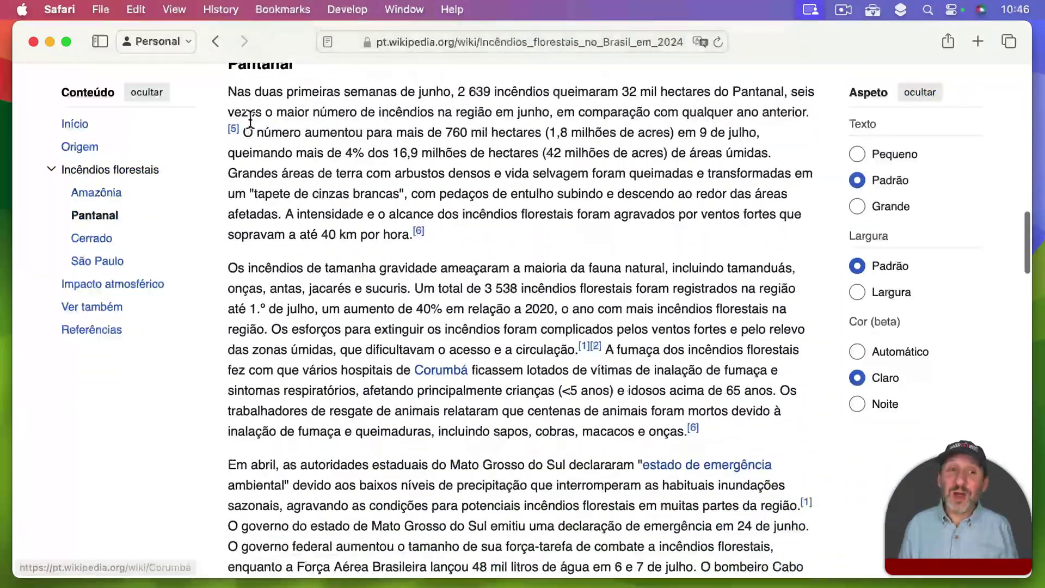
left_click_drag(230, 90, 456, 274)
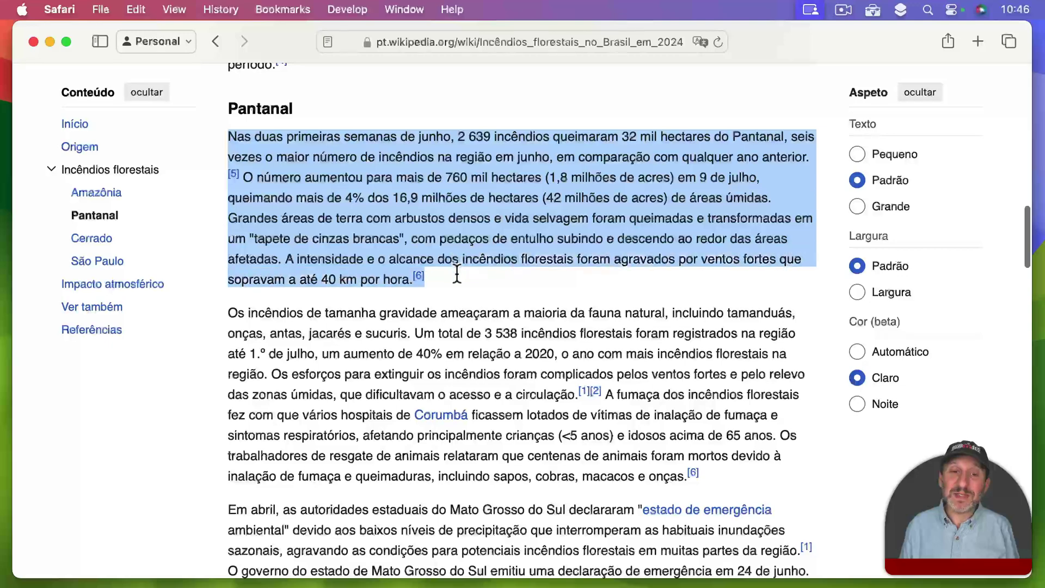
right_click(426, 177)
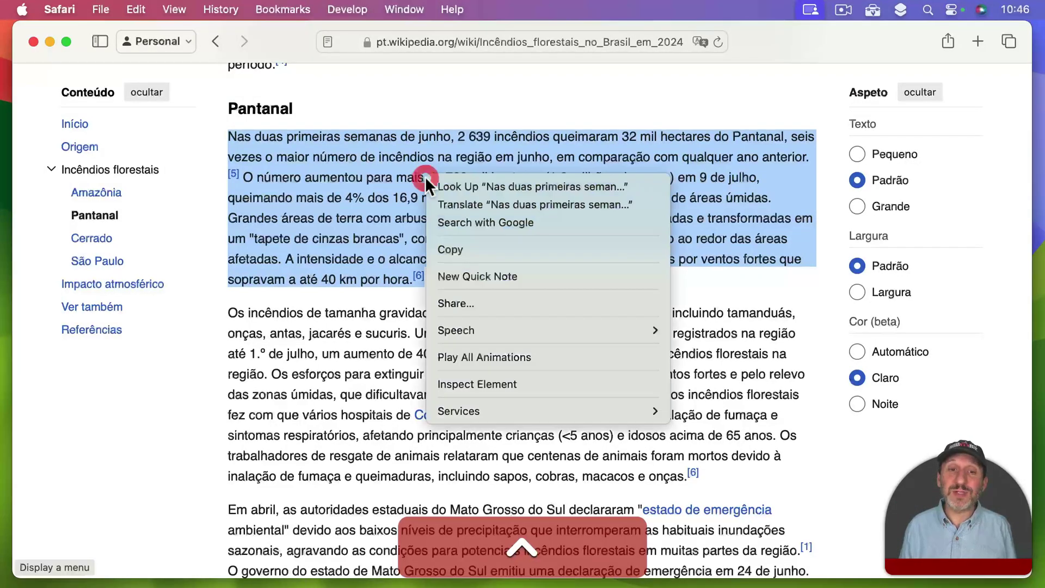
left_click(455, 202)
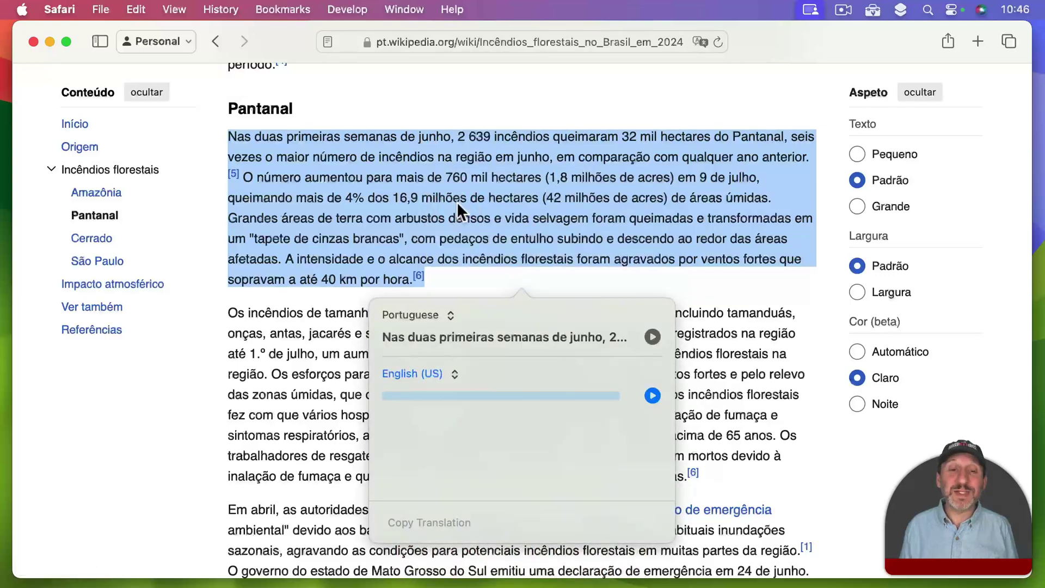
scroll(482, 435, "down", 4)
scroll(482, 435, "down", 2)
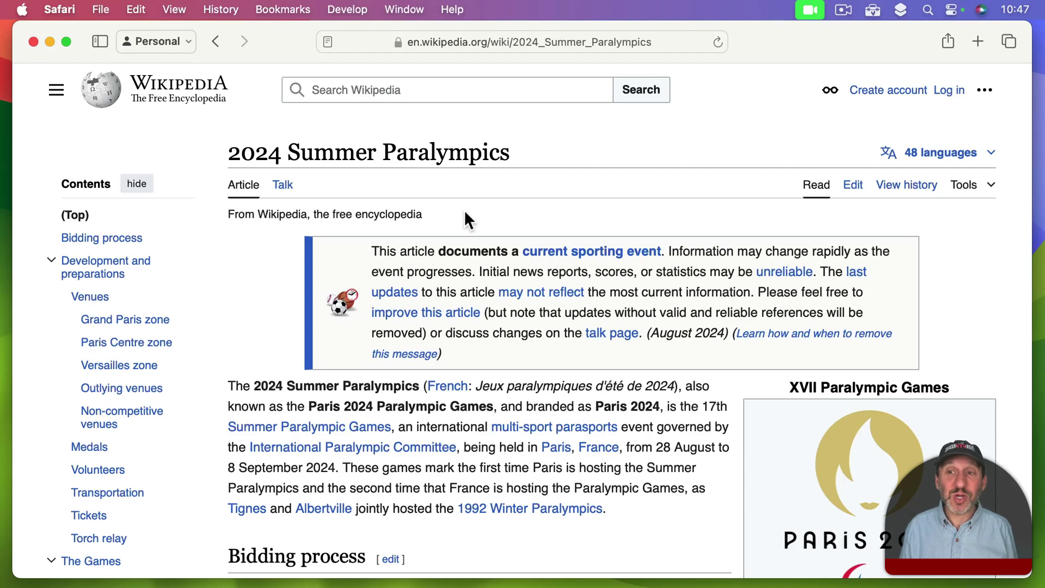
- Examine the revision histories of the 2024 Summer Paralympics article and the 2024 Summer Paralympics medal table article
left_click(890, 183)
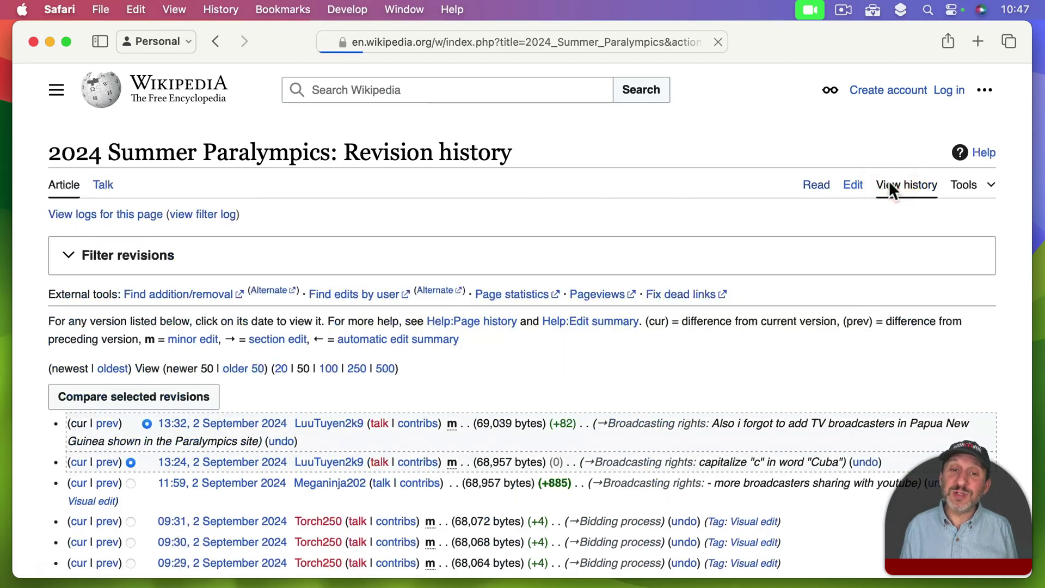
scroll(514, 312, "down", 5)
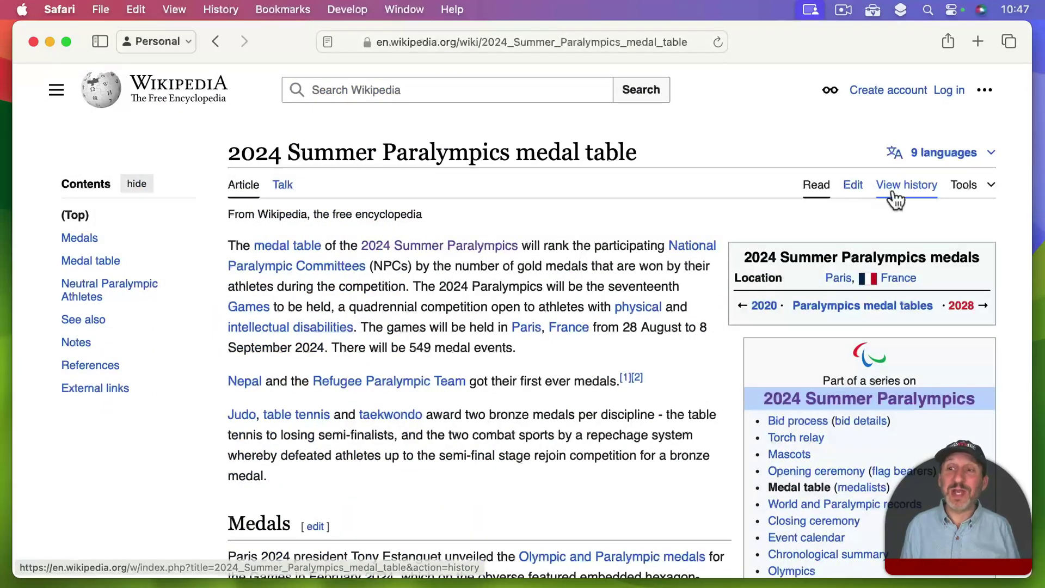
left_click(904, 193)
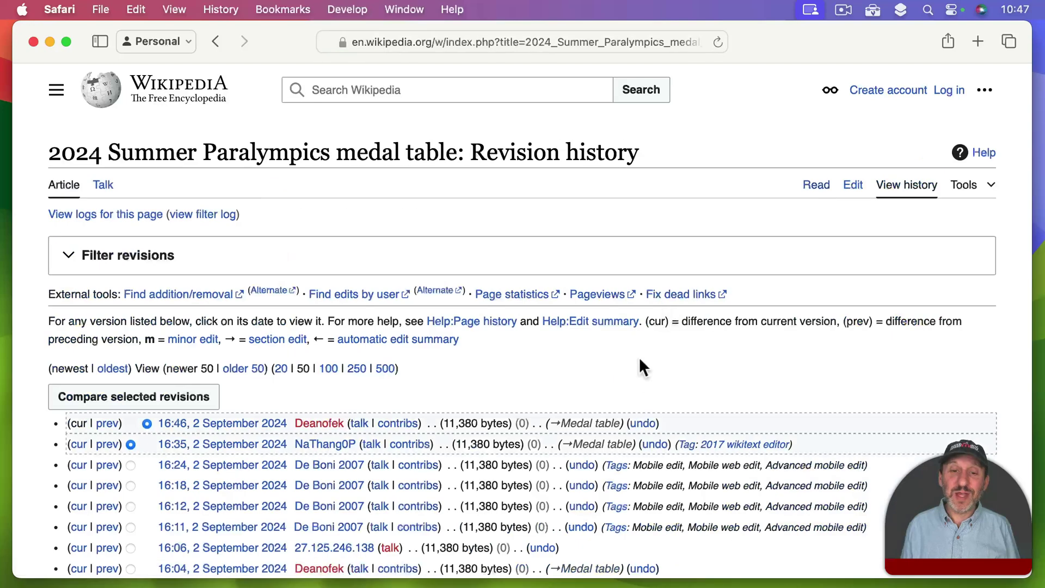
scroll(637, 368, "down", 2)
scroll(634, 367, "down", 3)
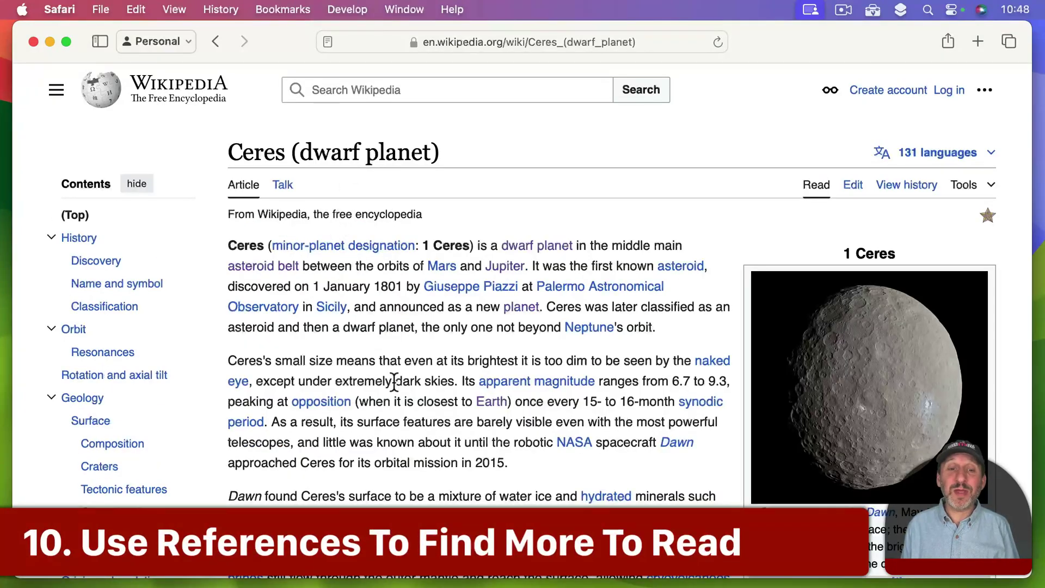
- Browse the references of the Ceres (dwarf planet) article and follow "Largest Asteroid May Be 'Mini Planet' with Water Ice"
scroll(394, 380, "down", 20)
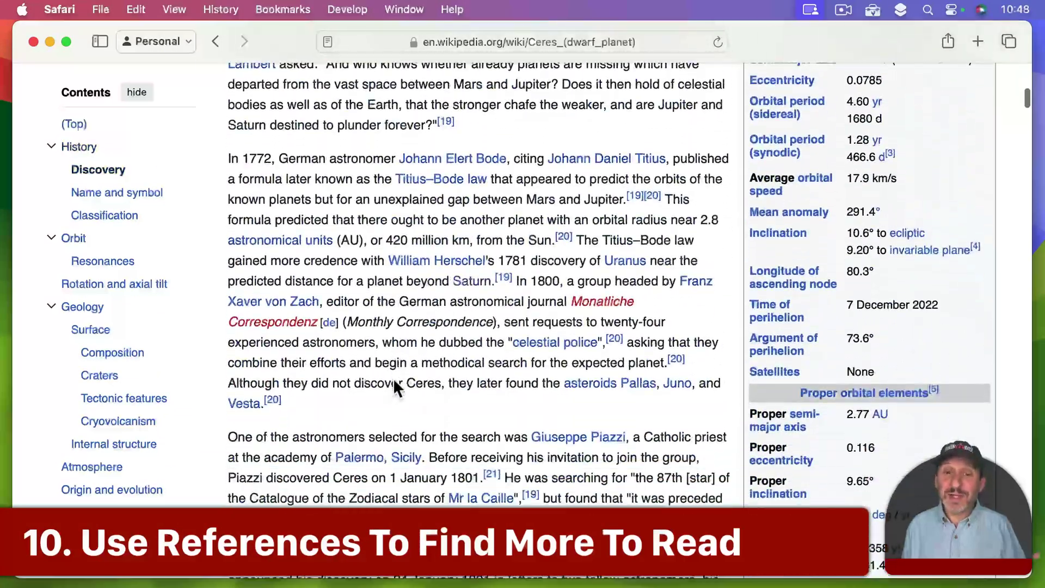
scroll(394, 380, "down", 15)
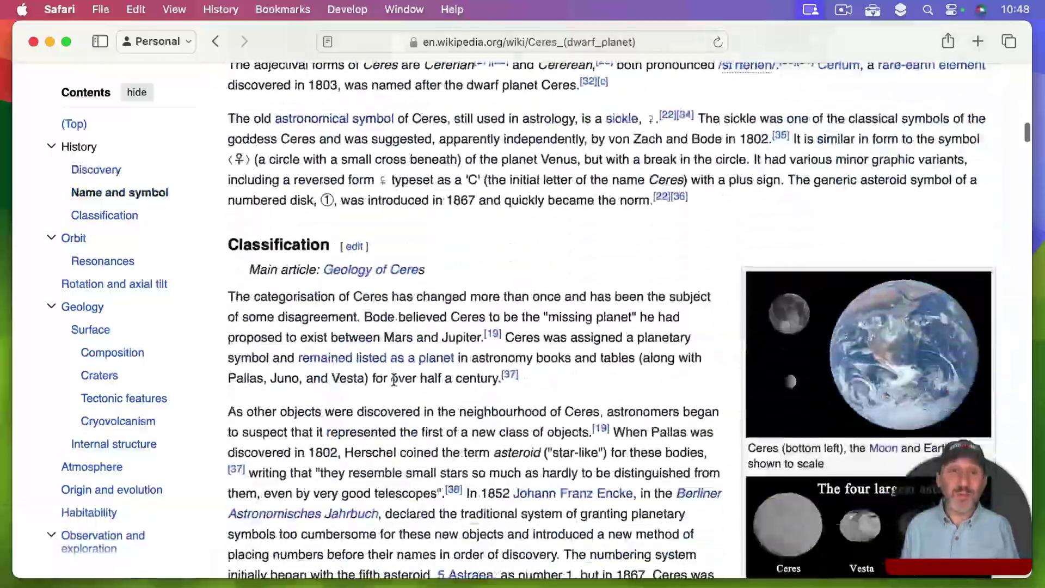
scroll(394, 380, "down", 20)
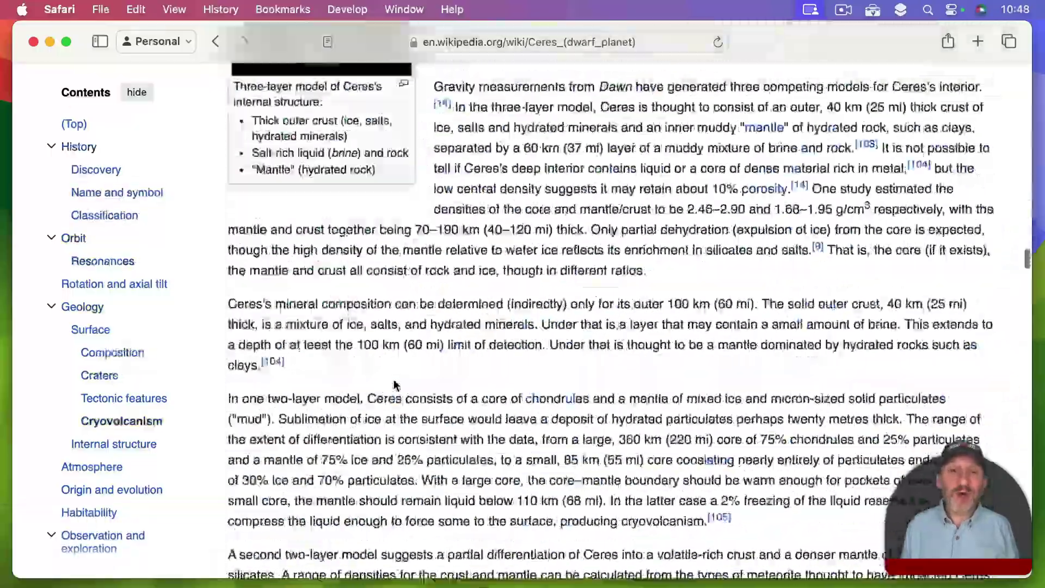
scroll(394, 384, "down", 20)
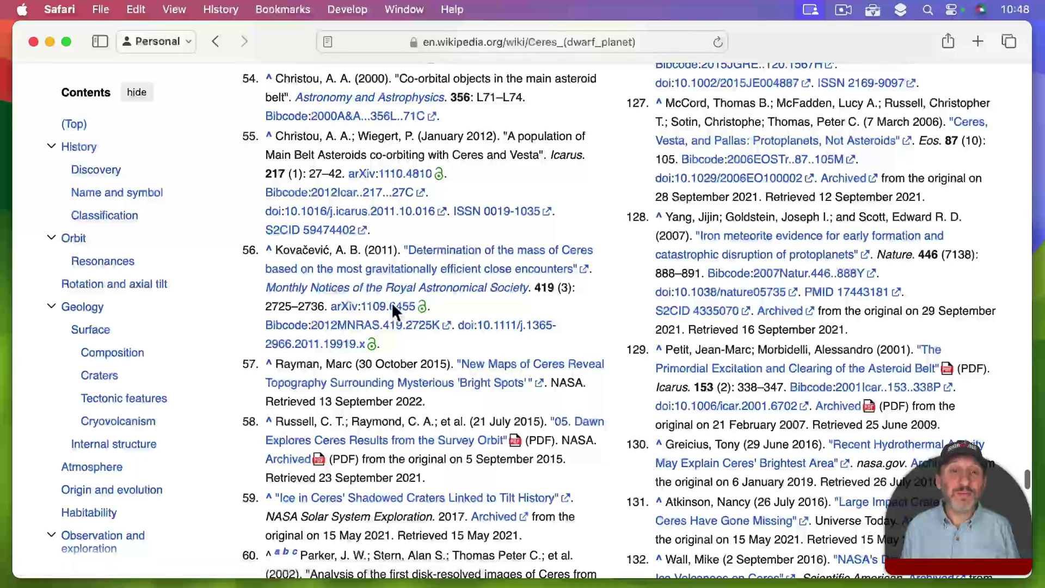
scroll(391, 302, "down", 10)
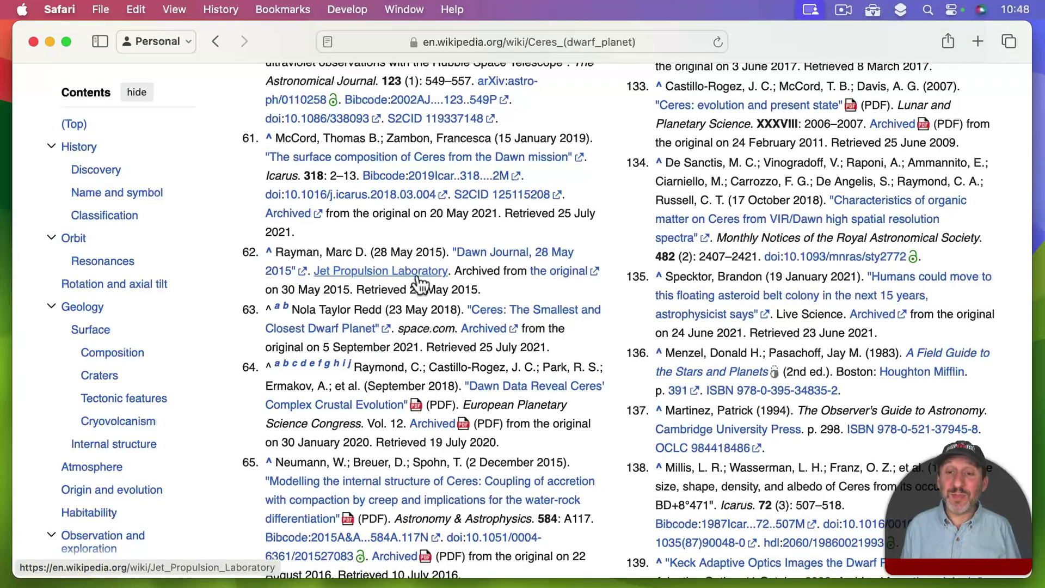
scroll(474, 218, "down", 6)
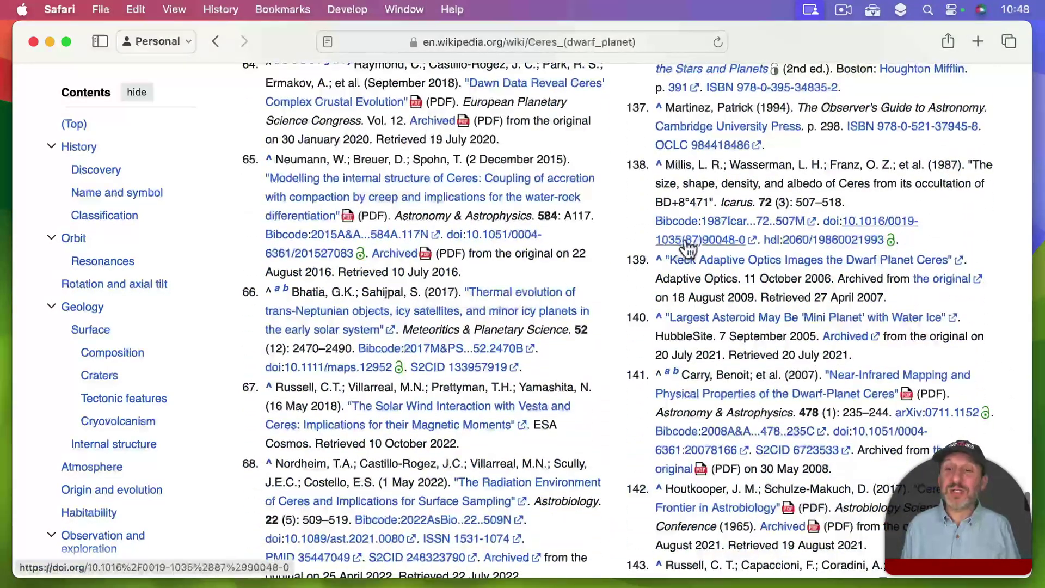
left_click(704, 320)
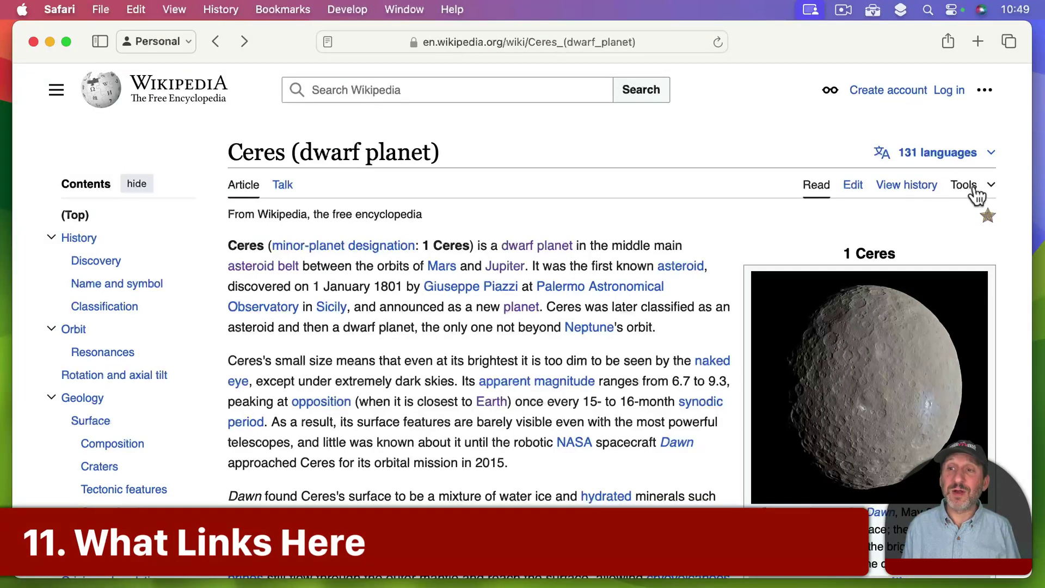
- List the pages that link to the Ceres (dwarf planet) article and open Oort cloud from that list
left_click(972, 189)
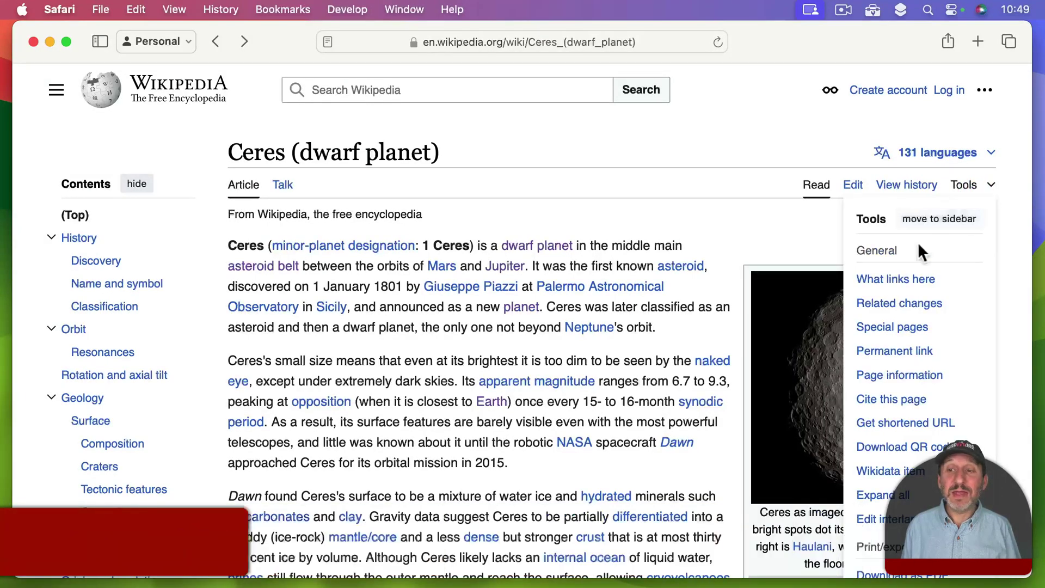
left_click(878, 280)
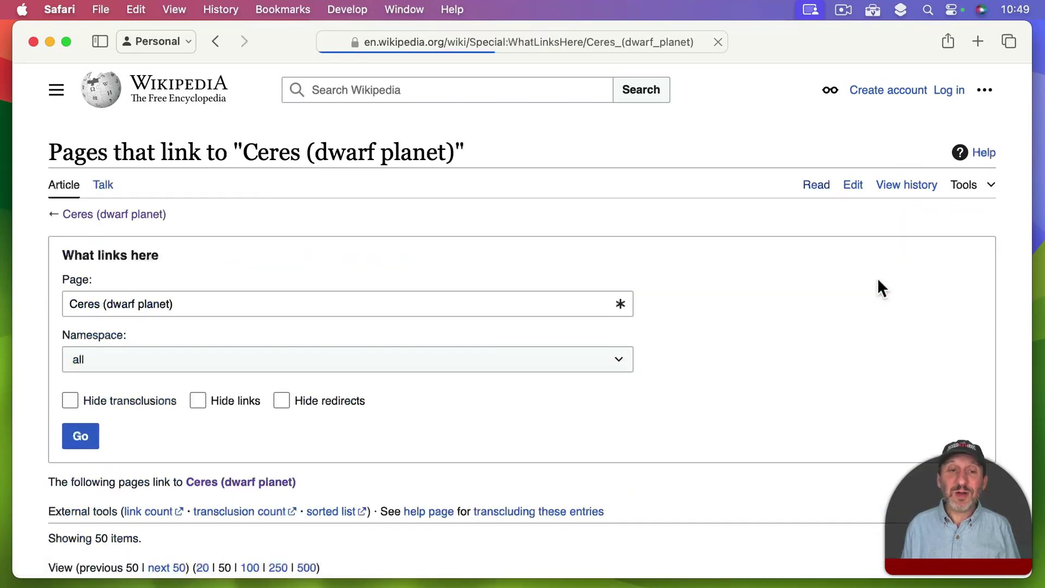
scroll(537, 391, "down", 8)
scroll(536, 389, "down", 5)
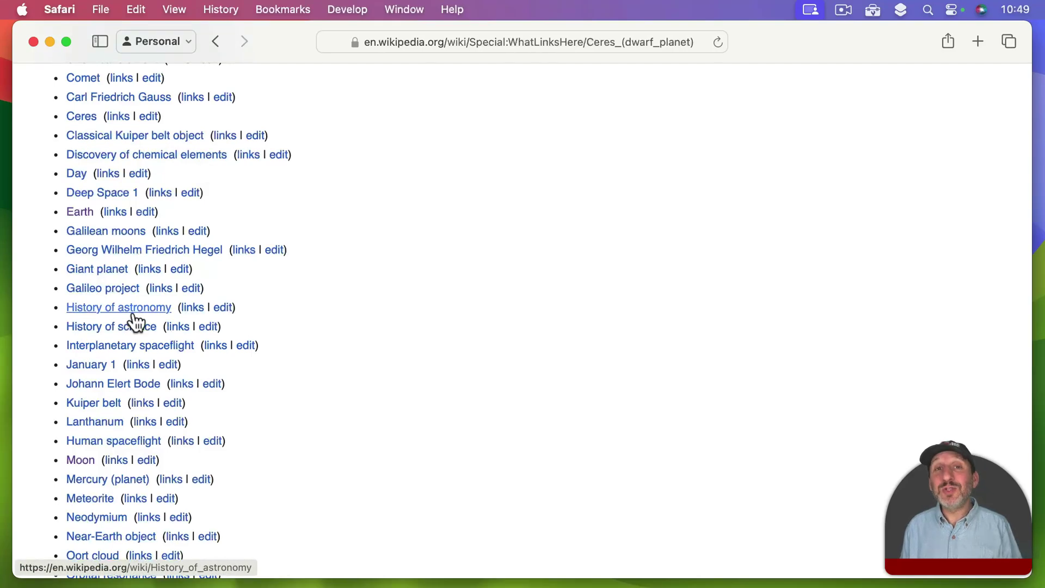
scroll(144, 459, "down", 3)
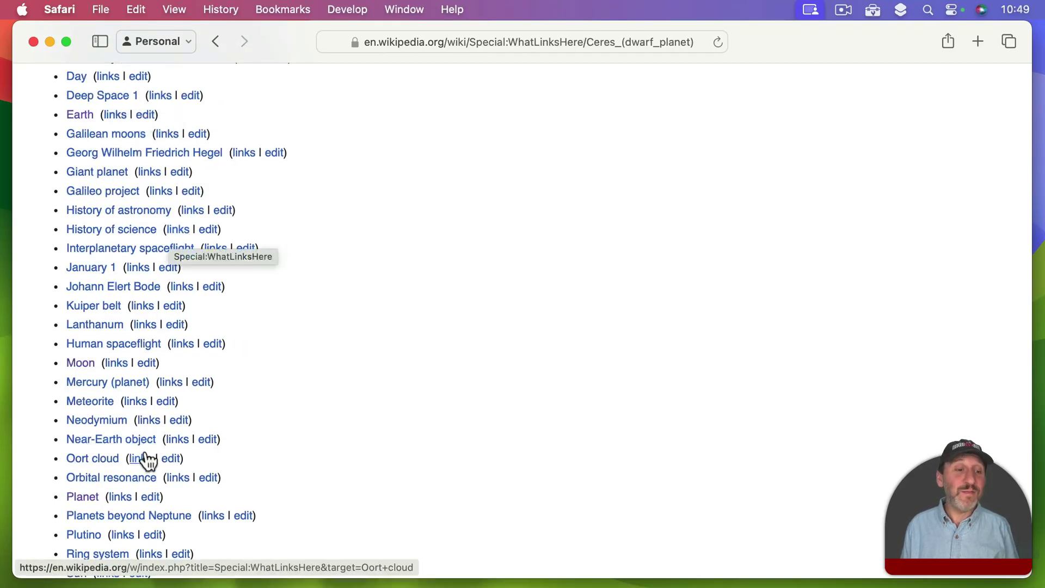
left_click(95, 462)
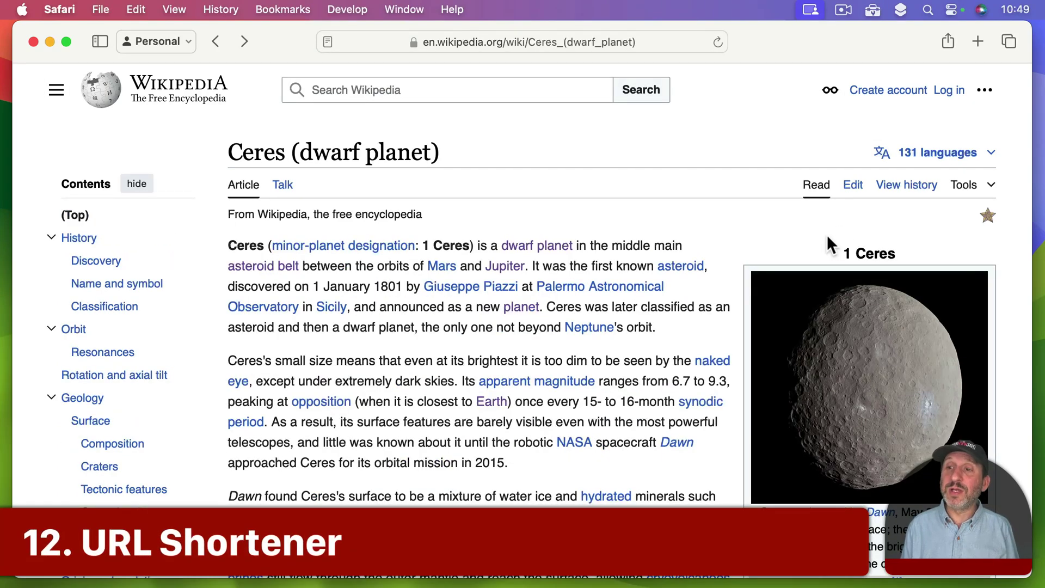
- Bring up the page tools for the Ceres (dwarf planet) article
left_click(964, 186)
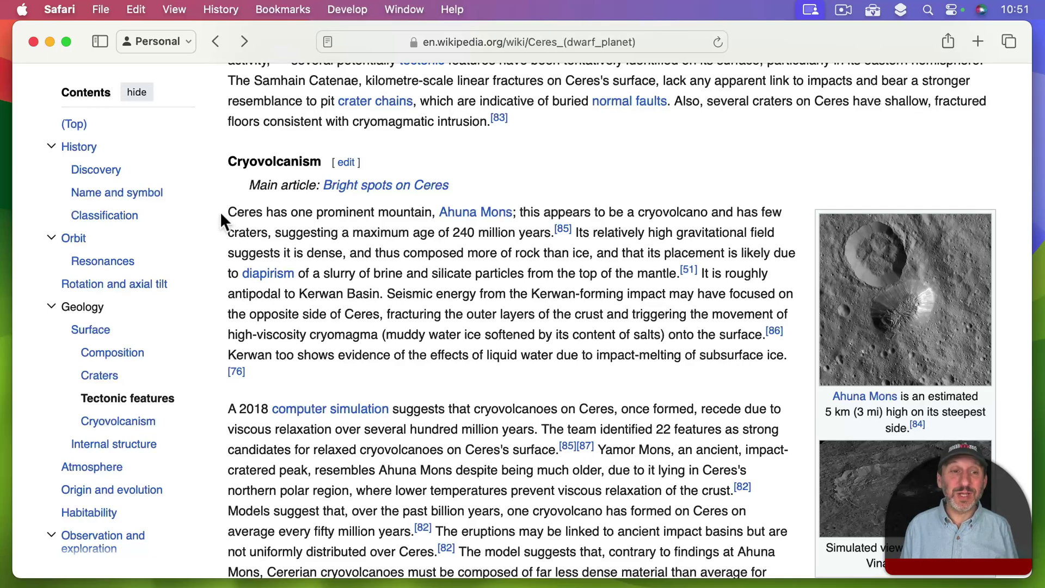
- Switch to Chrome and copy a link to the highlighted phrase "Ceres has one prominent mountain, Ahuna Mons;" under Cryovolcanism
left_click_drag(226, 212, 438, 221)
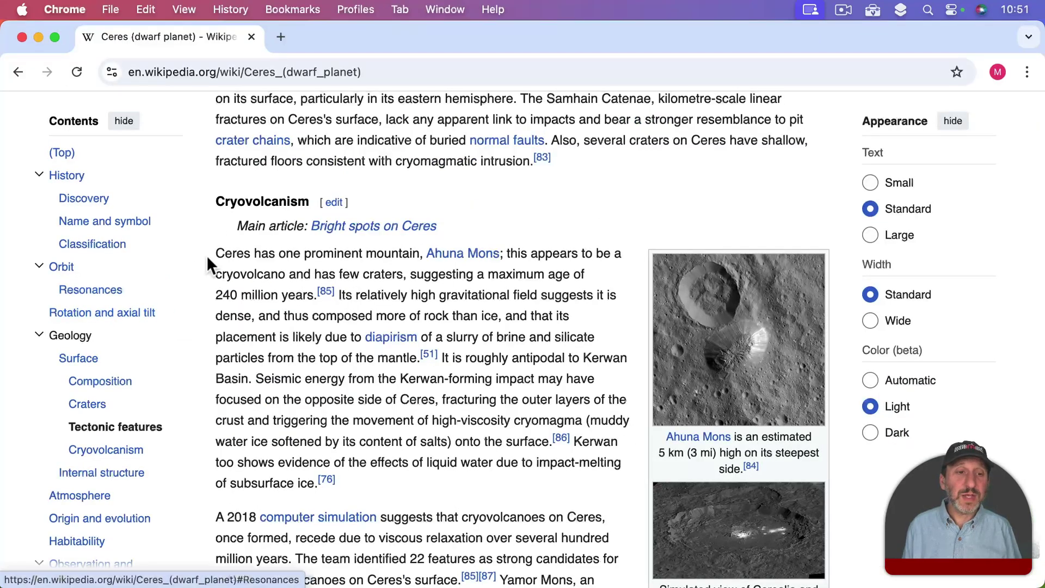
left_click_drag(215, 252, 504, 254)
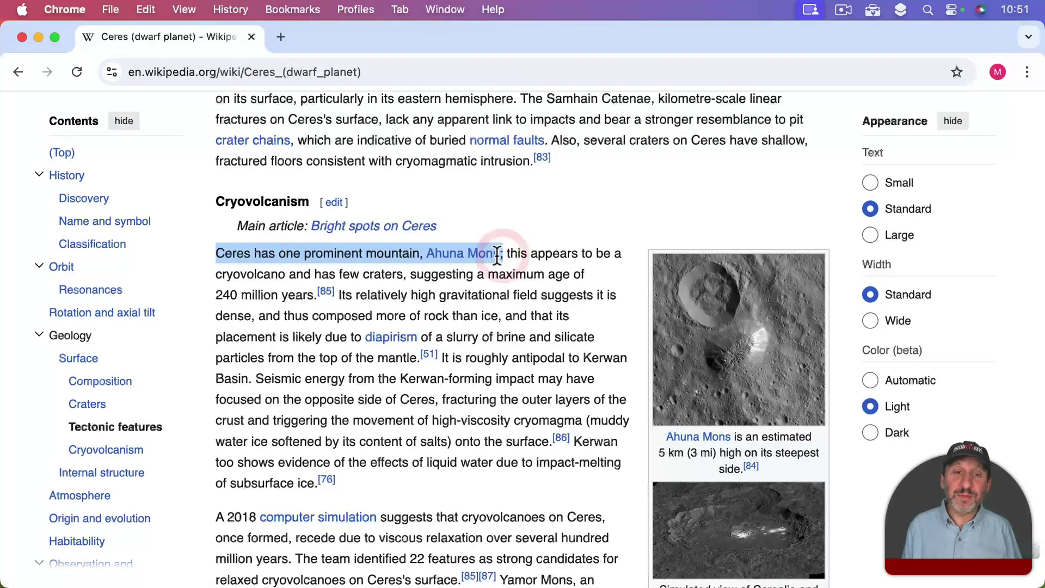
right_click(343, 253)
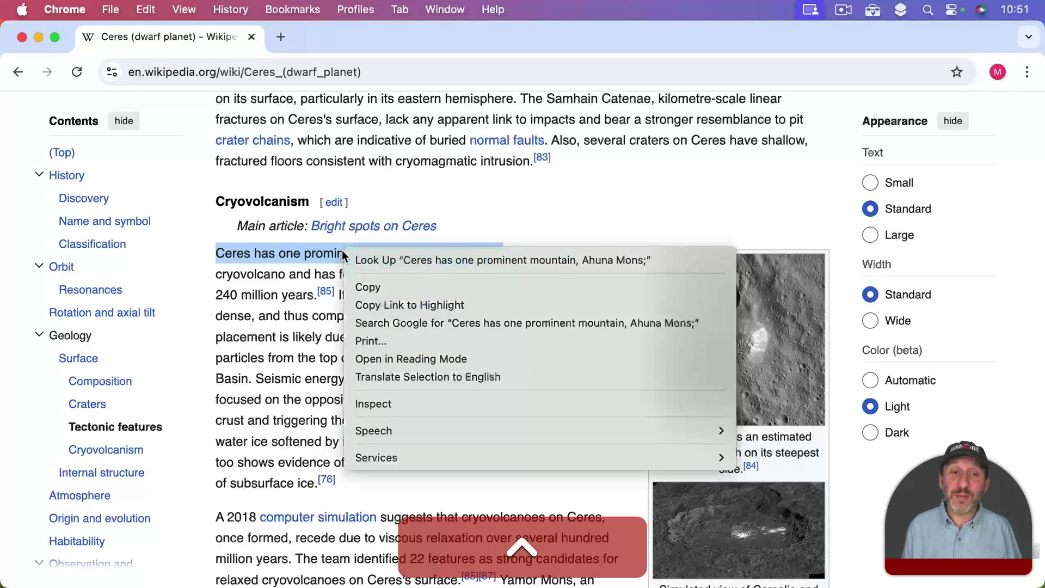
left_click(430, 305)
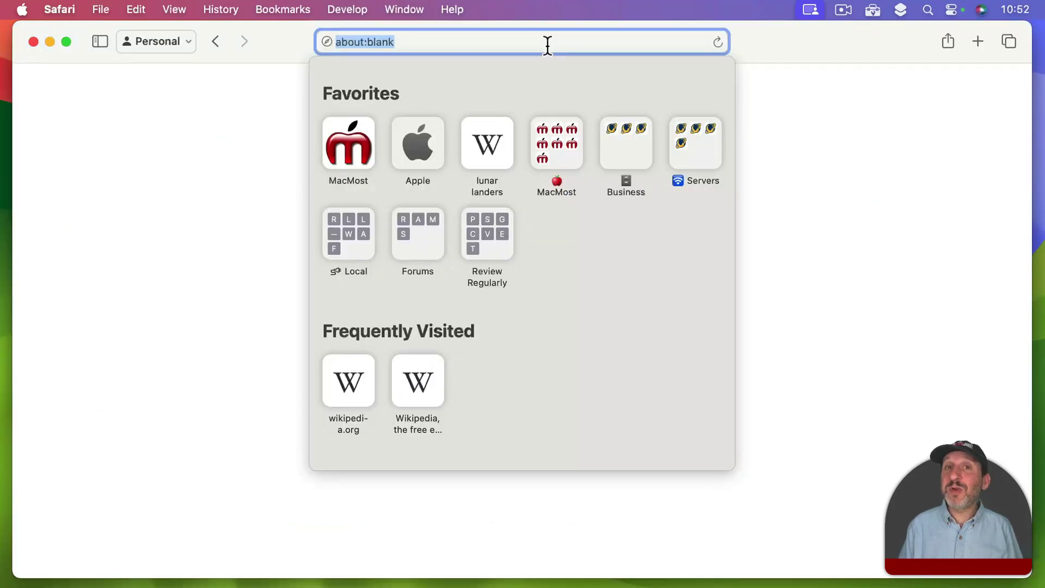
- Switch to Safari, paste the copied highlight link as the address of the blank page and load it
key("super+v")
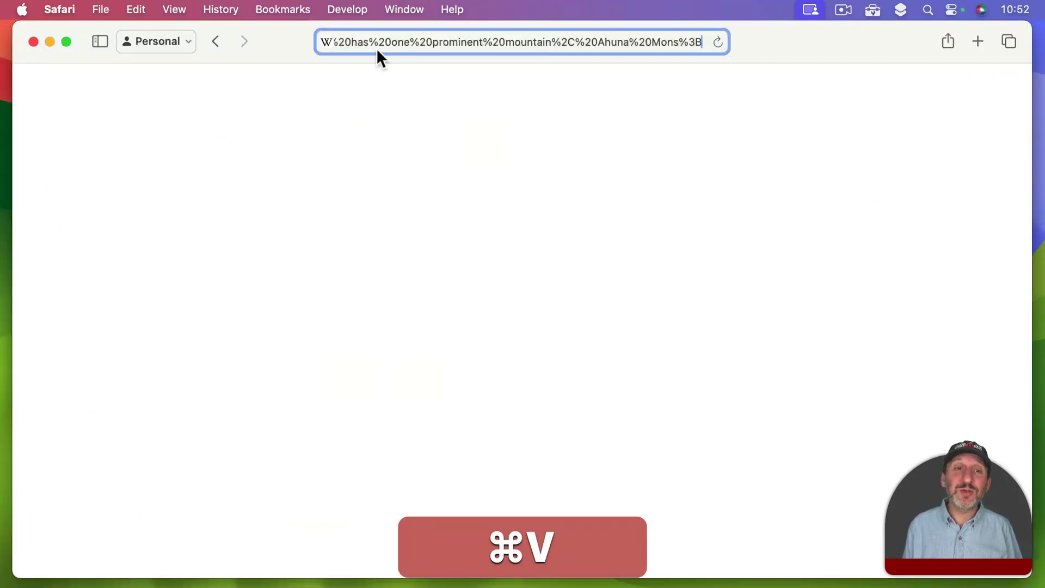
left_click_drag(398, 44, 732, 42)
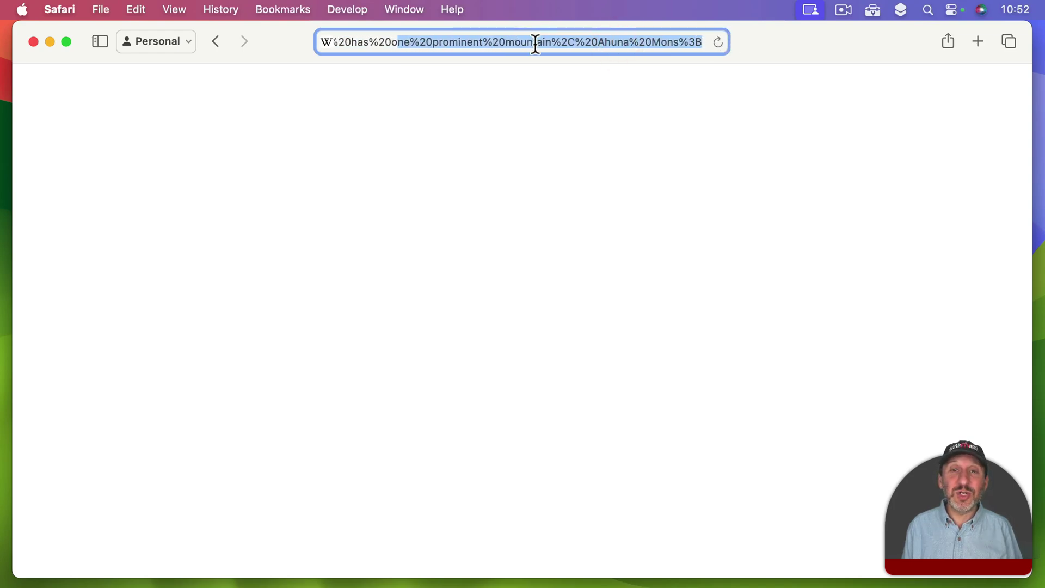
left_click(534, 43)
key("Return")
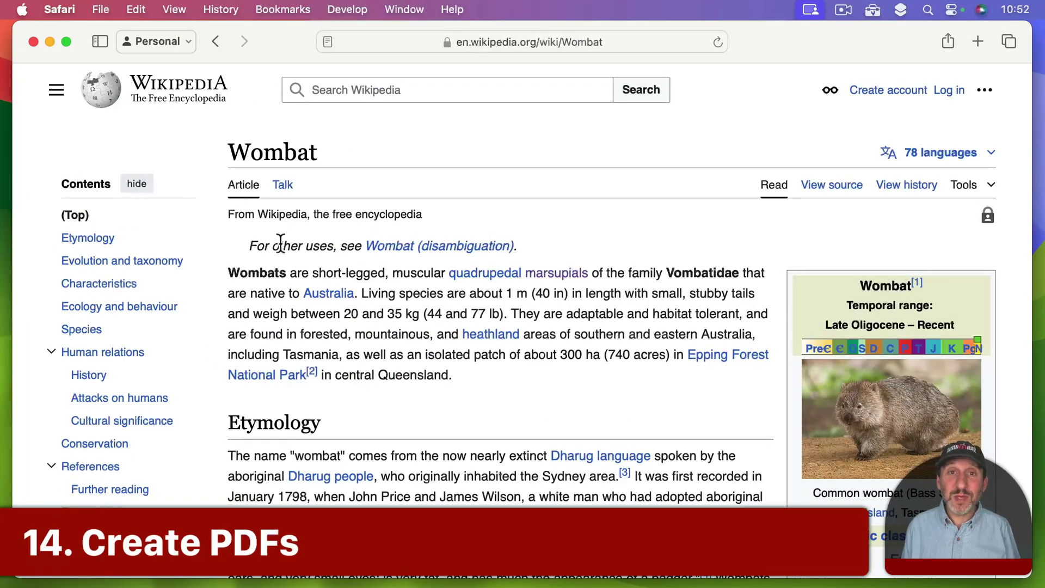
- Bring up the print settings for the Wombat article to examine the PDF option, and dismiss them without printing
left_click(101, 10)
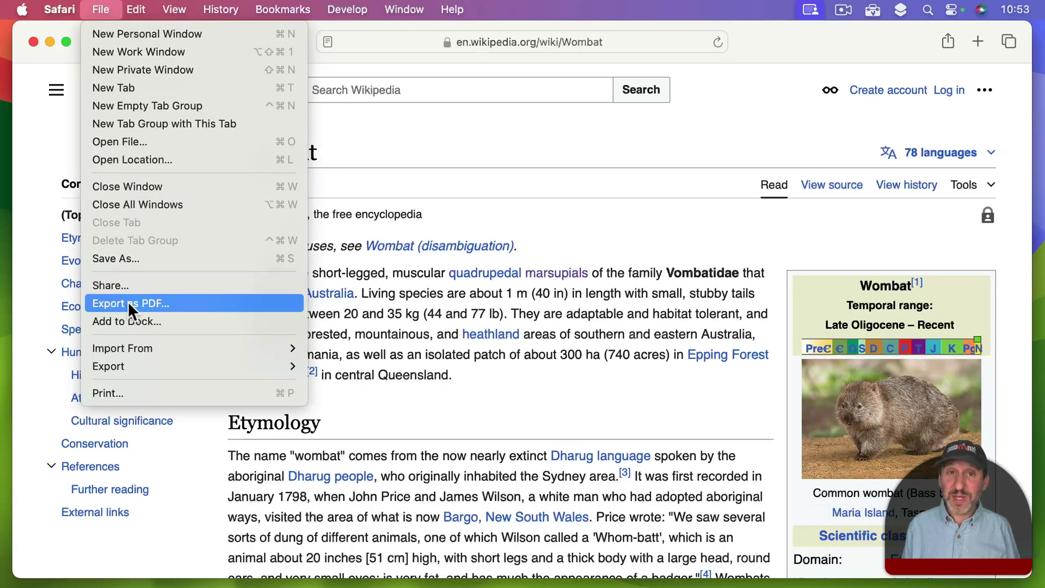
left_click(127, 387)
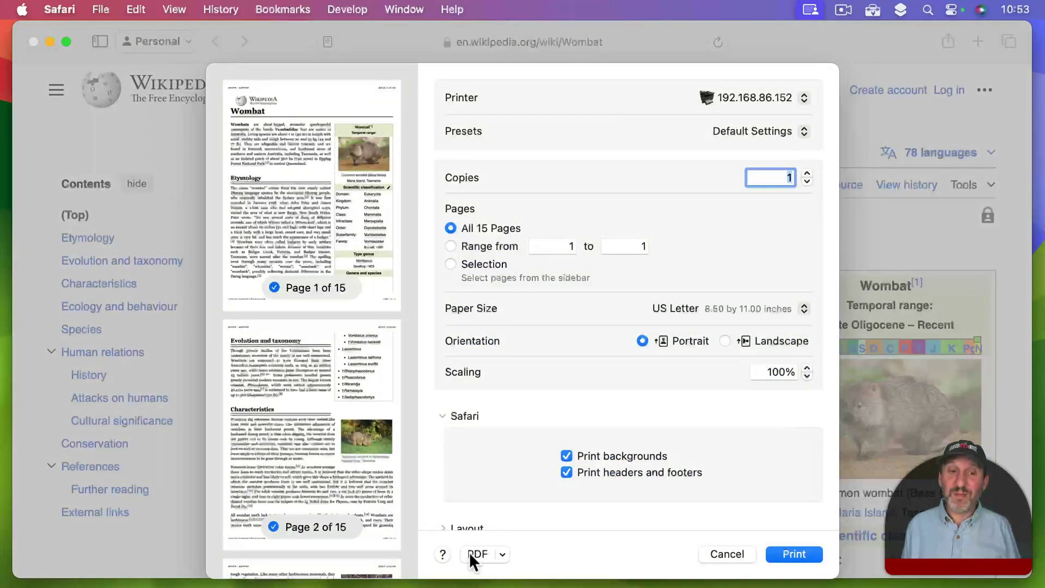
left_click(726, 554)
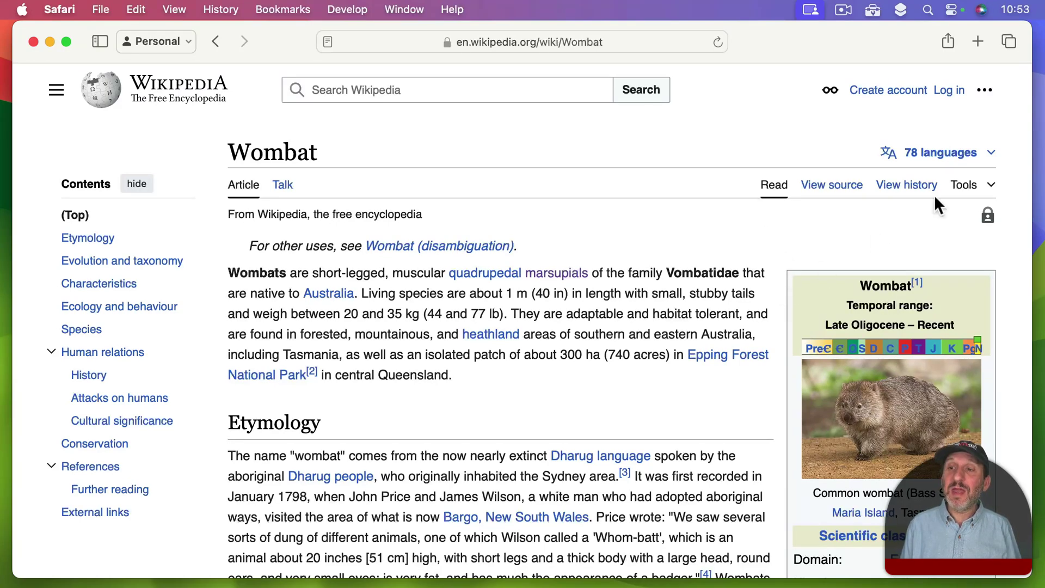
- Download the Wombat article as Wombat.pdf with Wikipedia's own export tool, allowing downloads from en.wikipedia.org
left_click(974, 185)
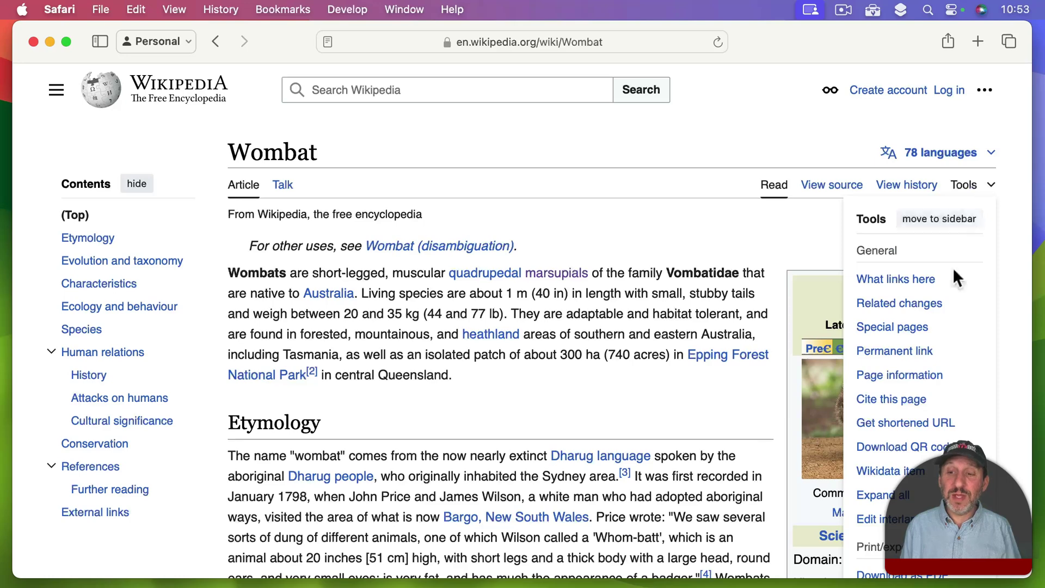
scroll(925, 365, "down", 4)
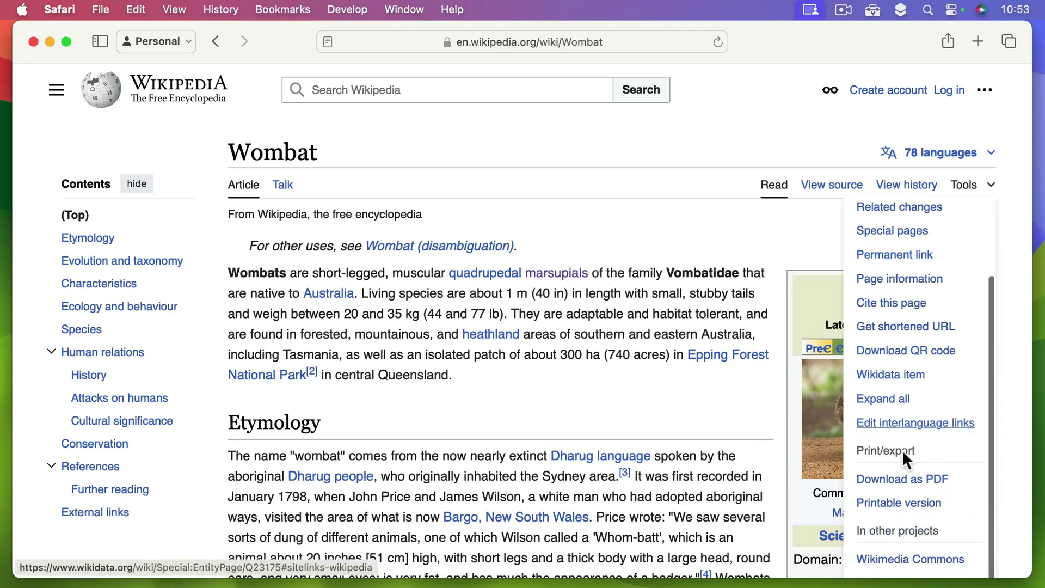
left_click(876, 477)
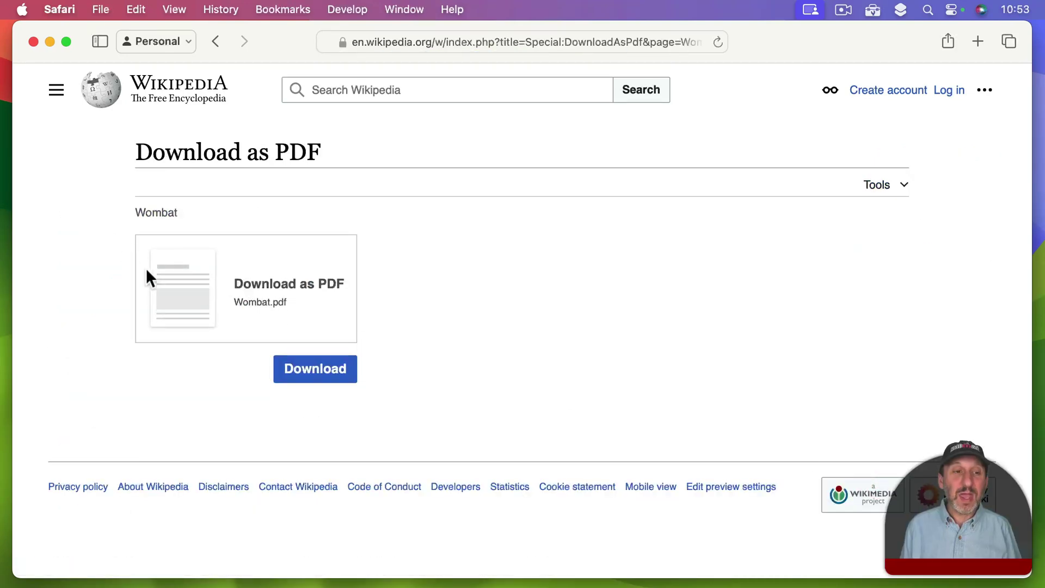
left_click(311, 376)
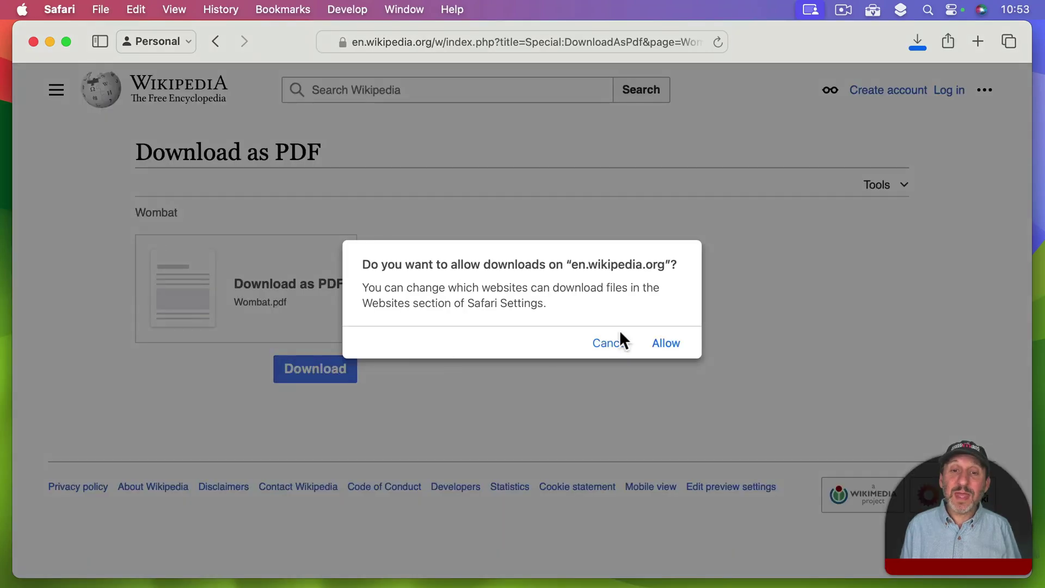
left_click(668, 343)
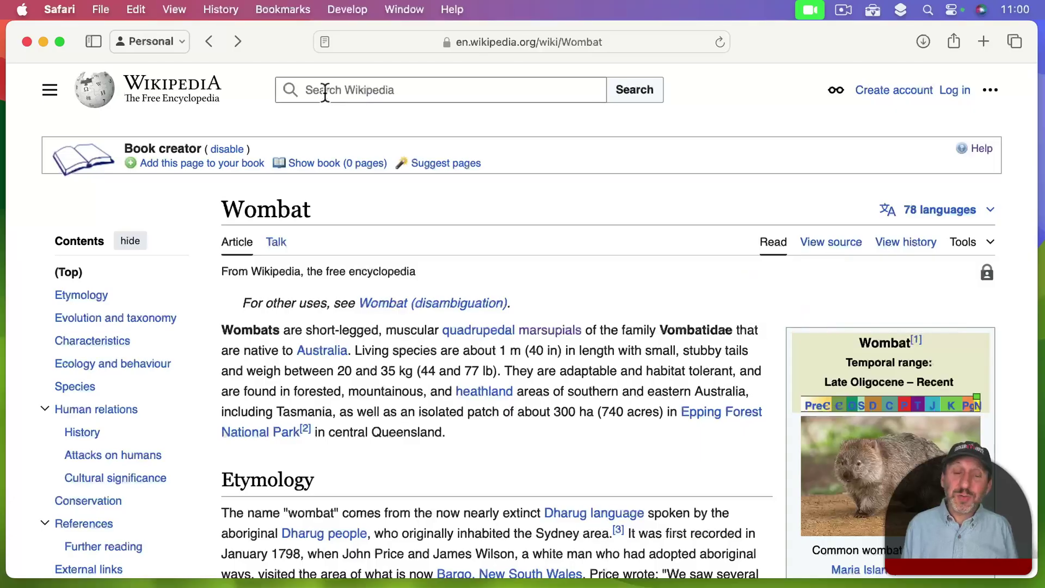
- Search Wikipedia for "help:books" and open the Help:Books page from the suggestions
left_click(346, 89)
type("he")
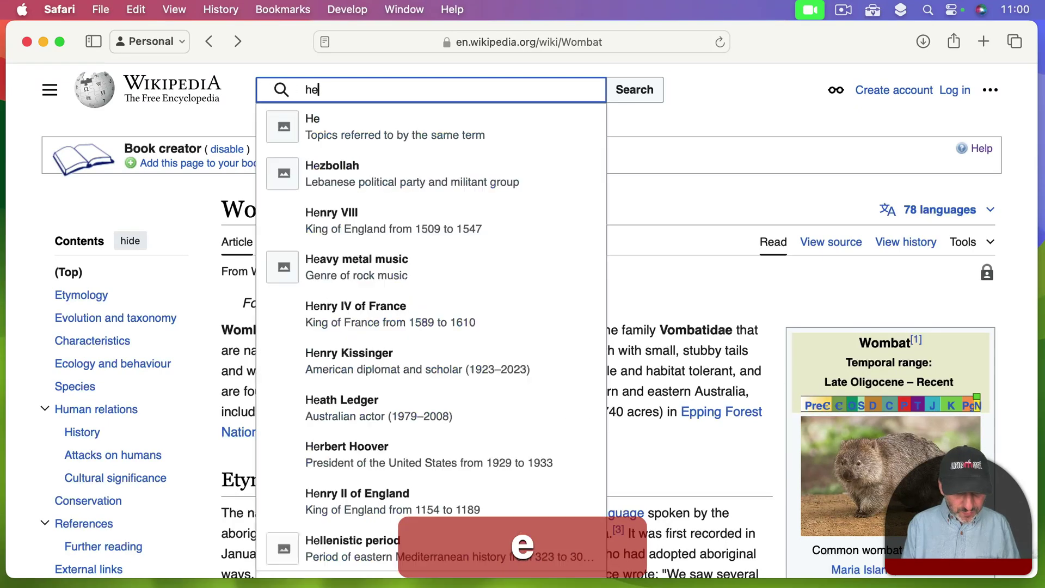
type("lp:books")
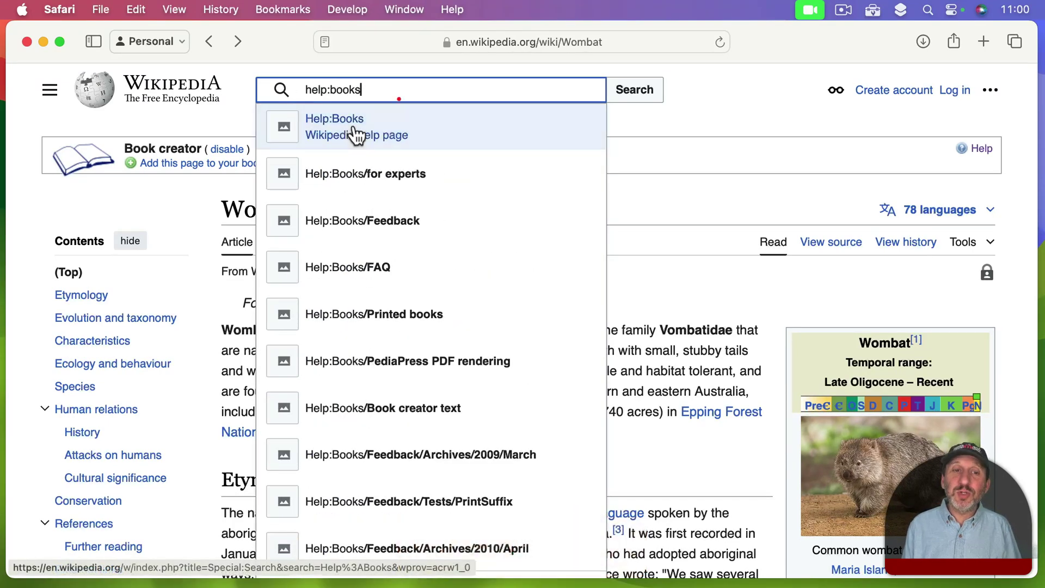
left_click(354, 123)
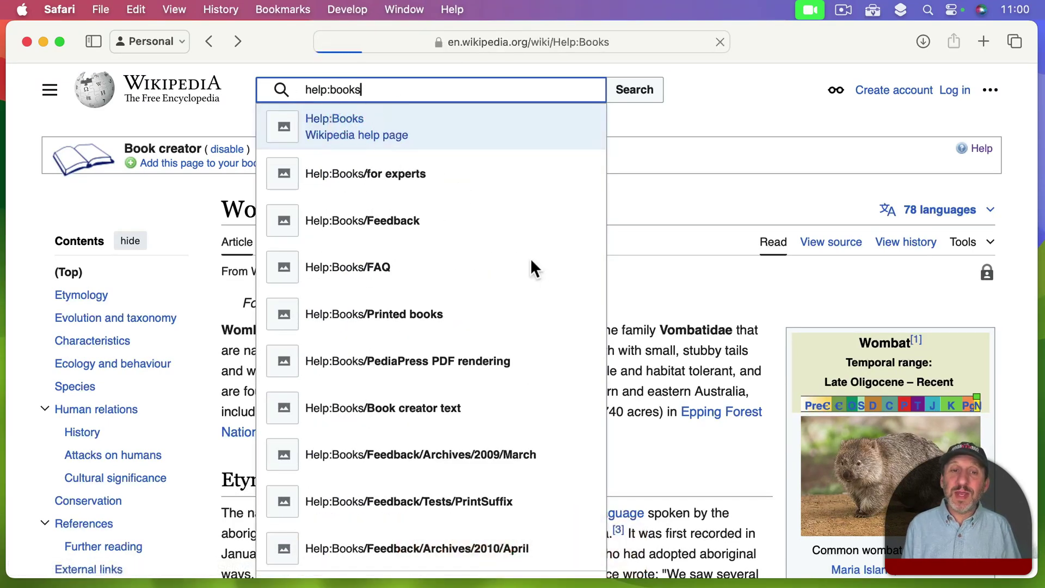
- Open the Book creator from Step 1 of the step-by-step guide and start it
scroll(511, 356, "down", 15)
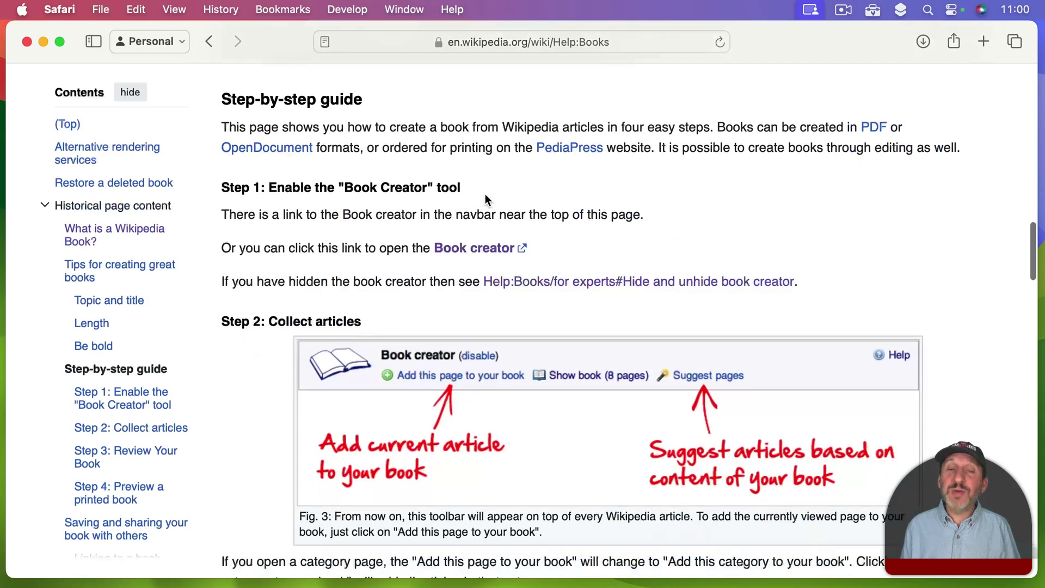
left_click(467, 248)
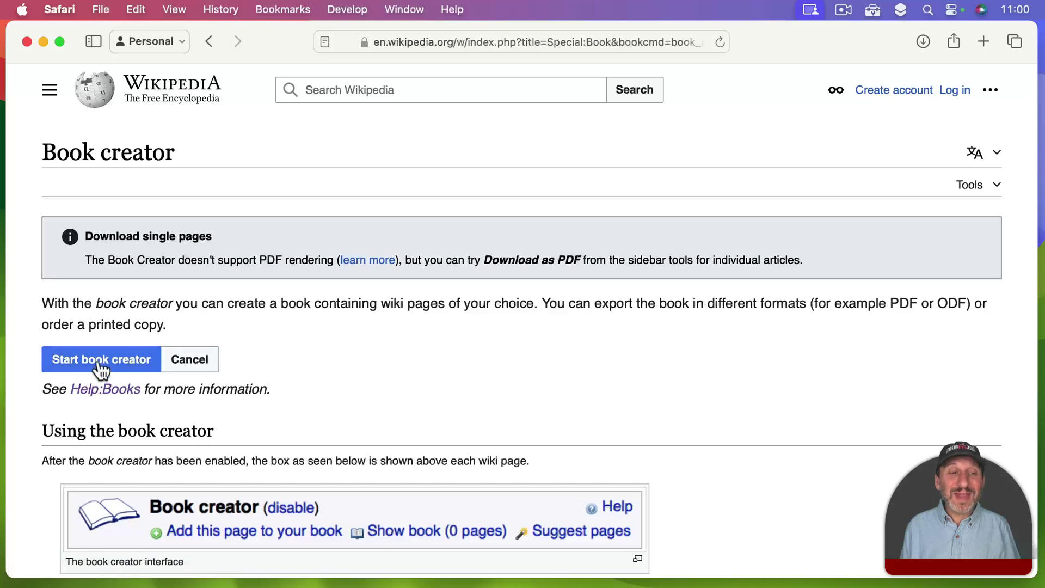
left_click(102, 360)
mouse_move(93, 397)
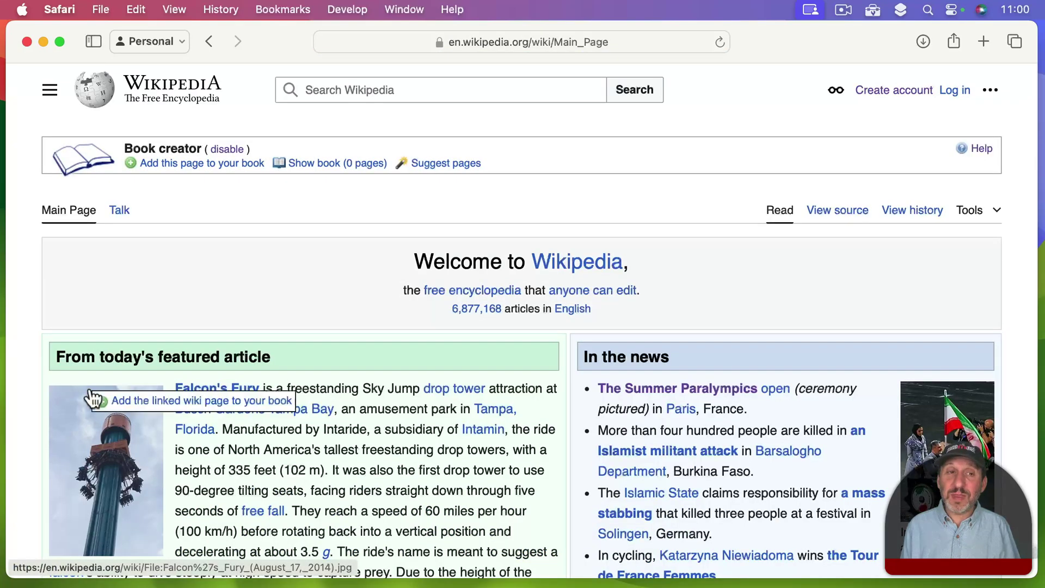
- Search for "wombat", open the Wombat article and add it to the book
left_click(414, 88)
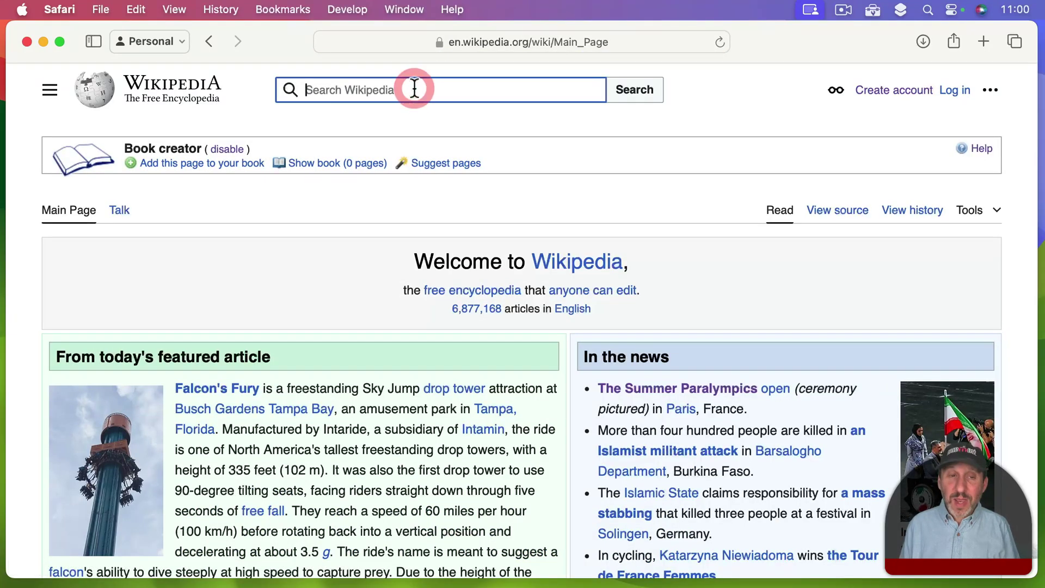
type("wombat")
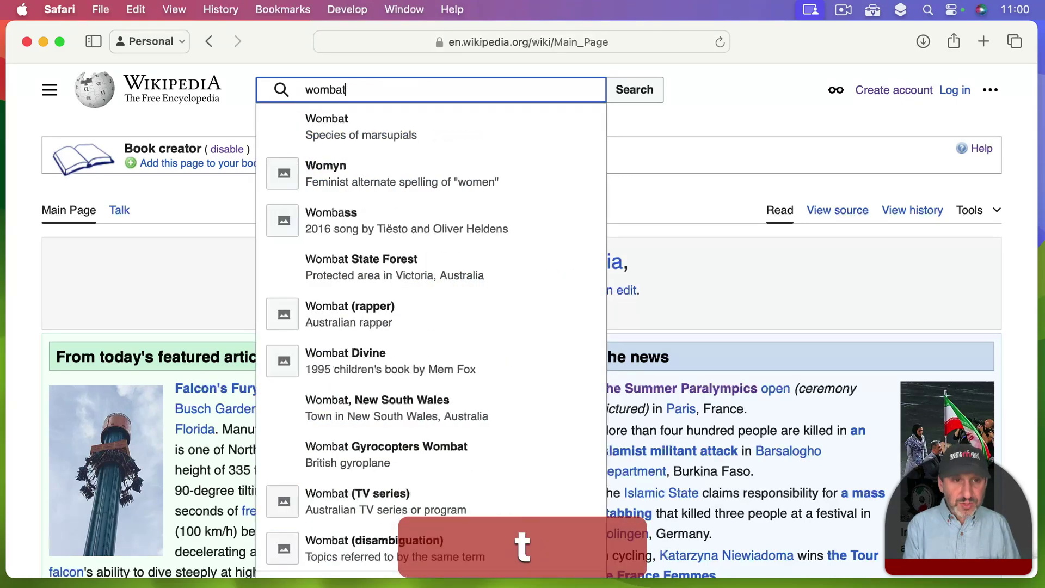
left_click(419, 136)
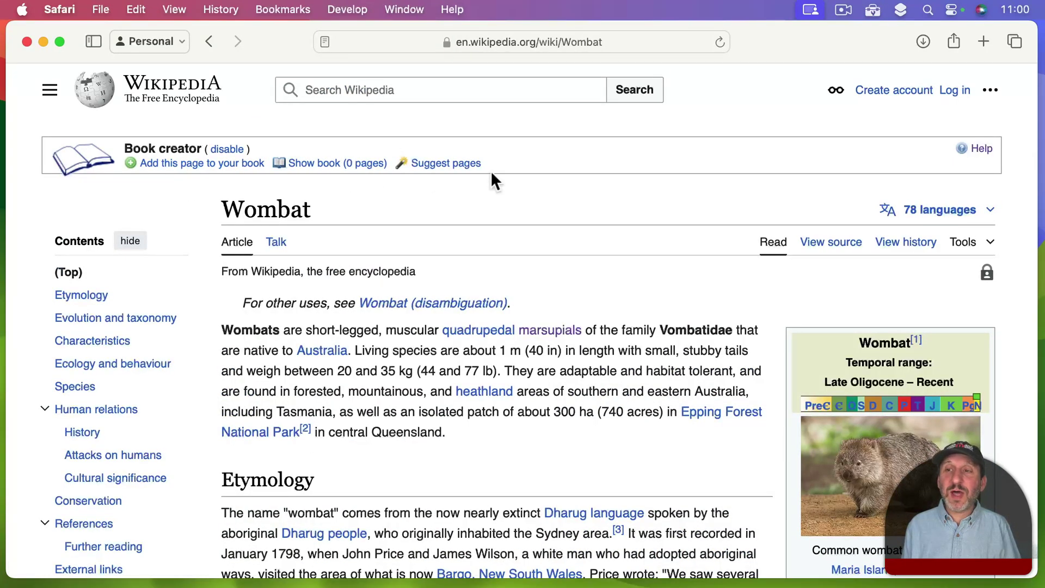
left_click(185, 168)
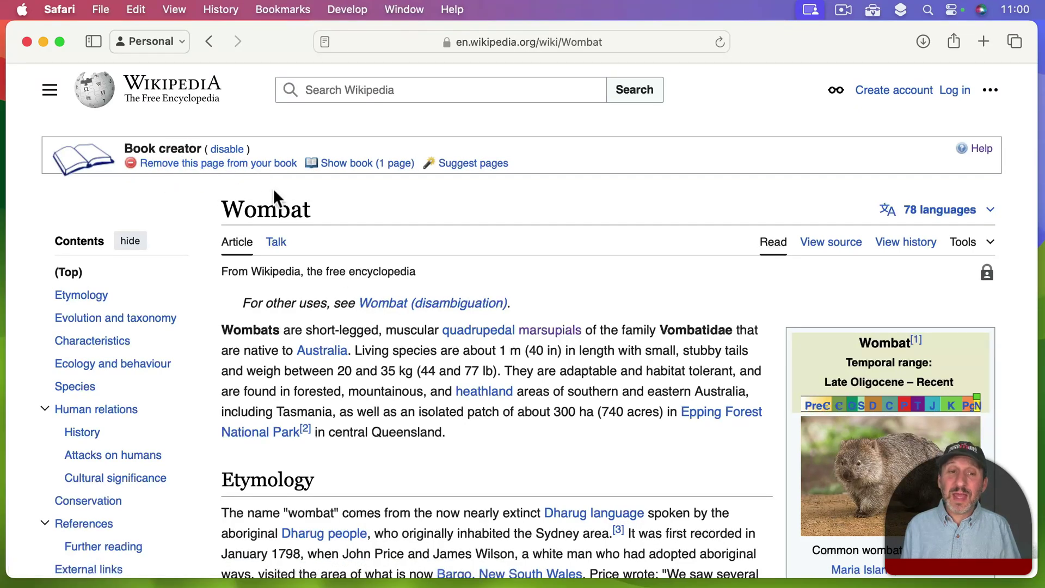
- Follow the article links to Marsupial, Tasmanian devil and Quoll in turn, adding each of these pages to the book
mouse_move(389, 313)
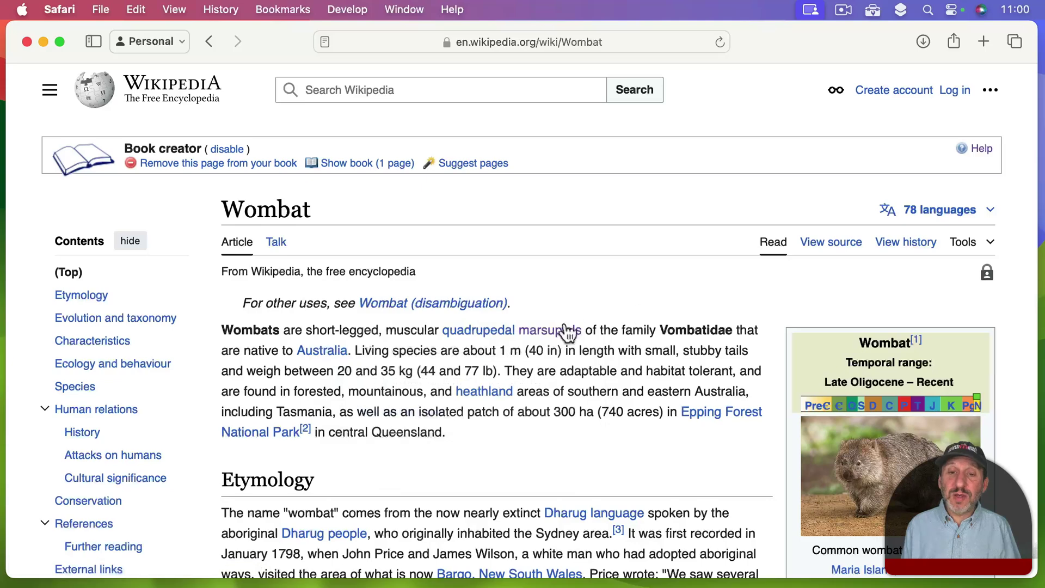
left_click(553, 327)
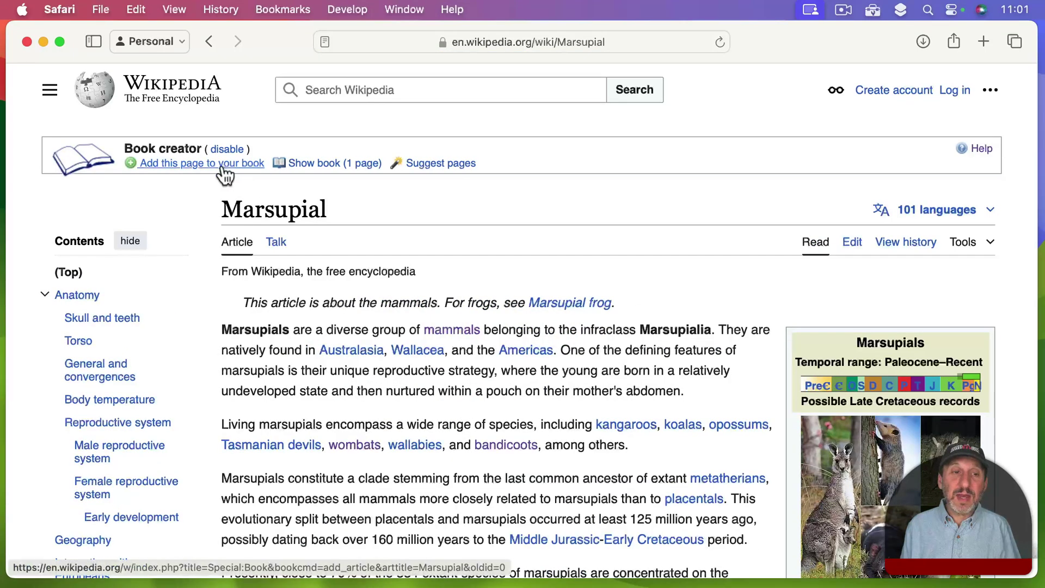
left_click(222, 167)
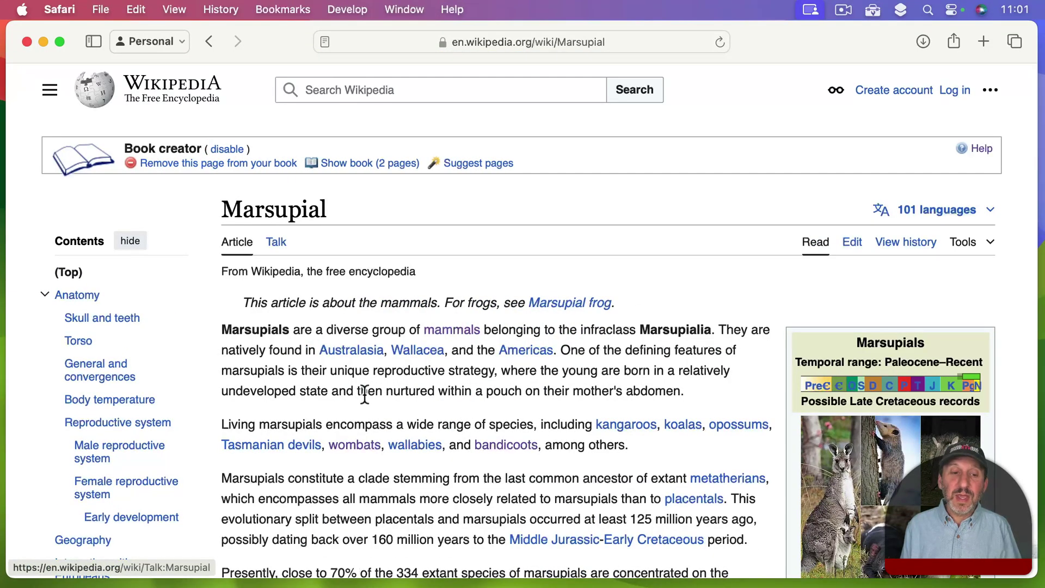
left_click(273, 447)
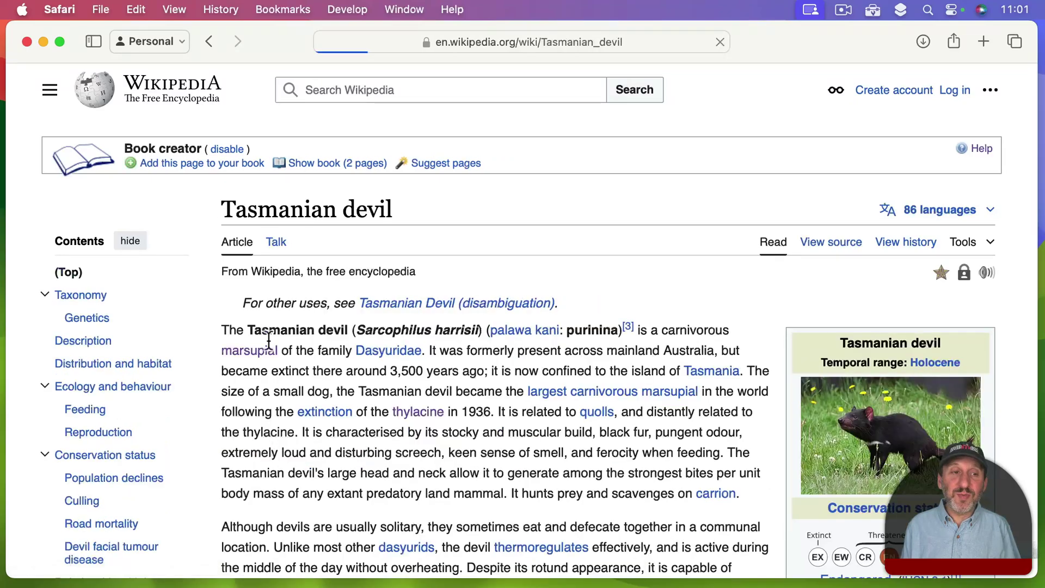
left_click(237, 163)
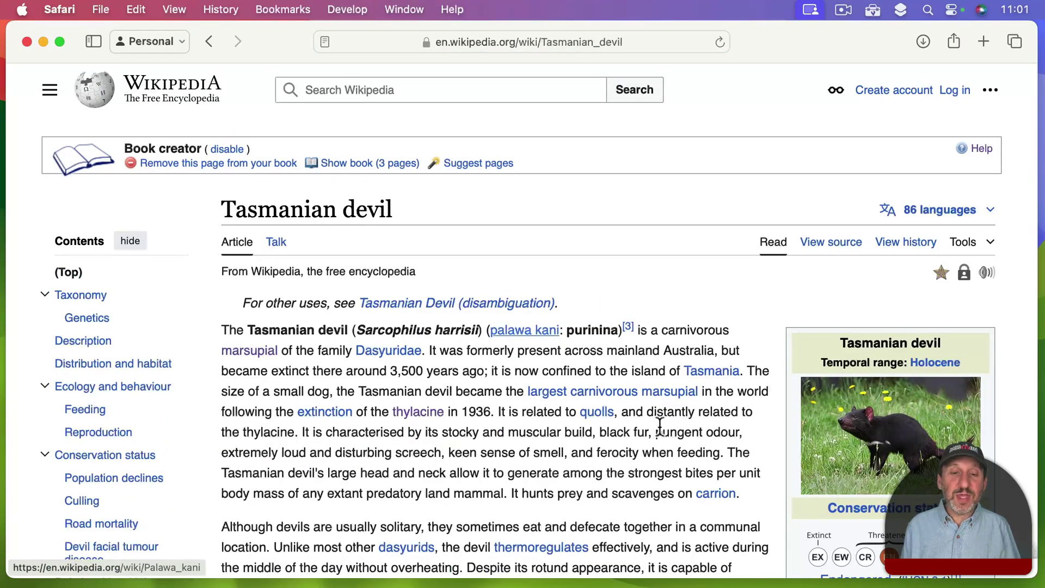
scroll(658, 430, "down", 2)
left_click(596, 394)
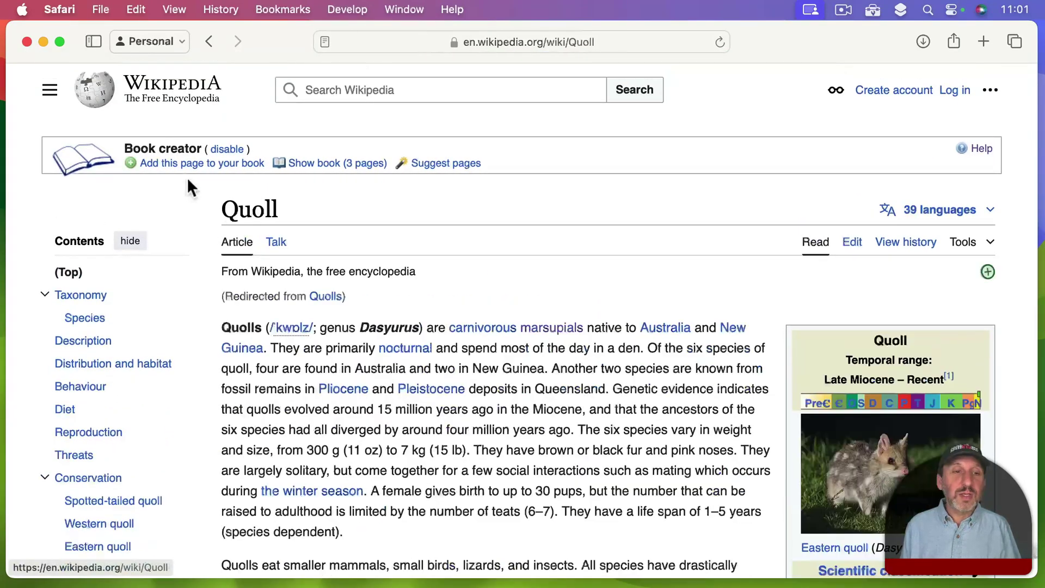
left_click(188, 162)
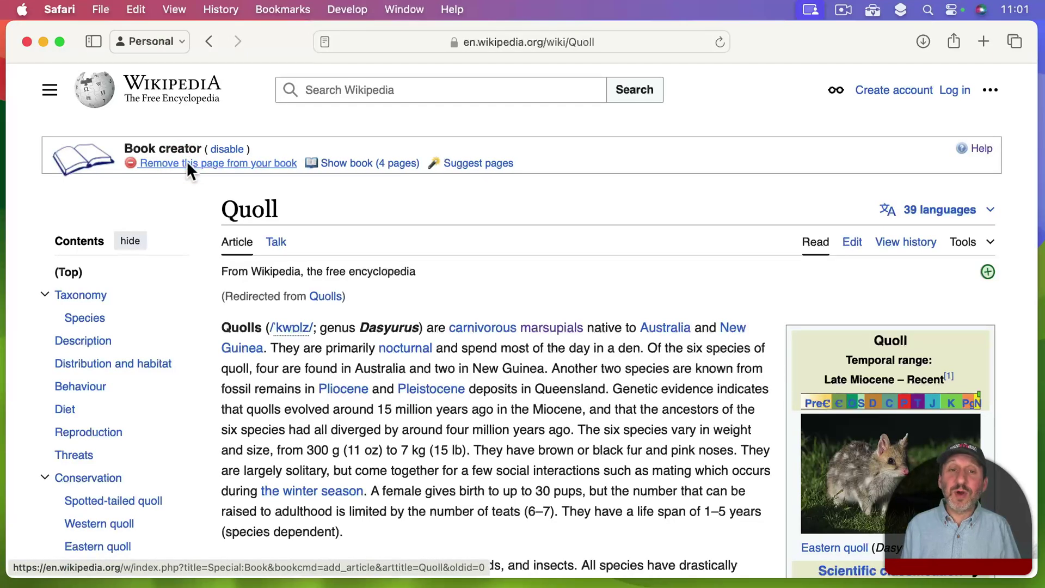
- Title the collected book "Test Book" and open its preview with PediaPress
left_click(346, 162)
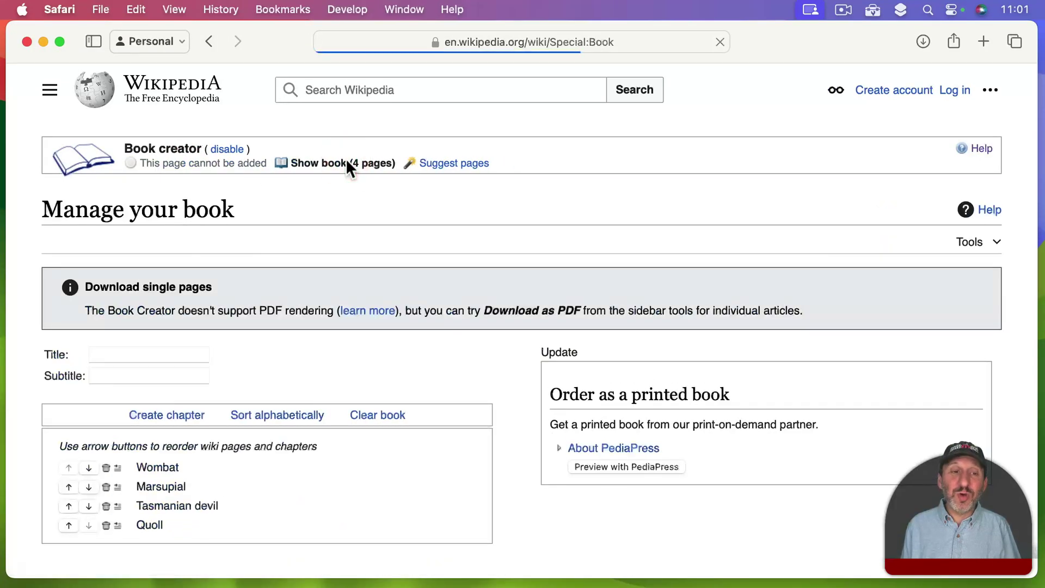
scroll(590, 287, "down", 3)
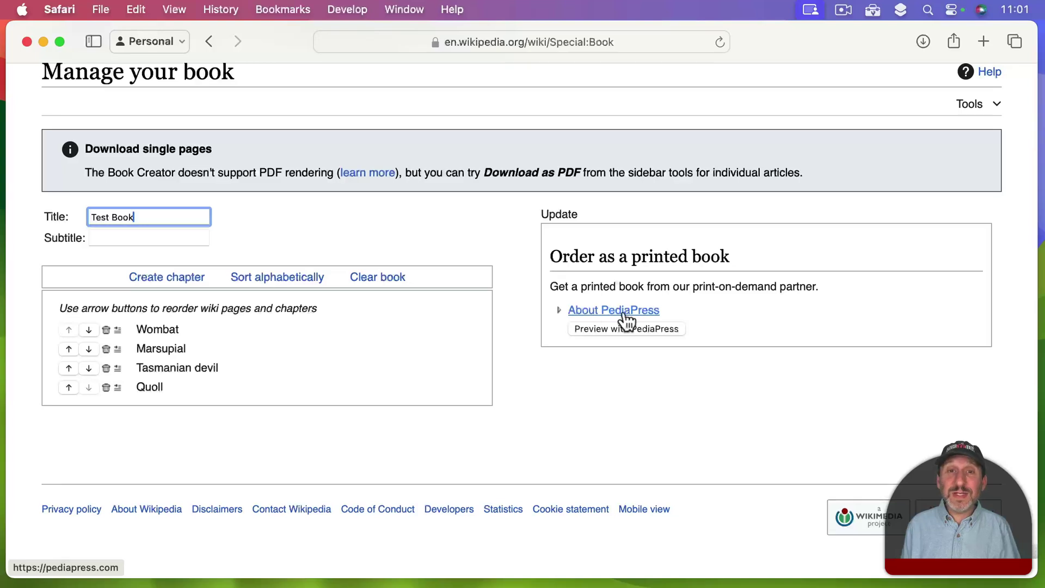
left_click(621, 328)
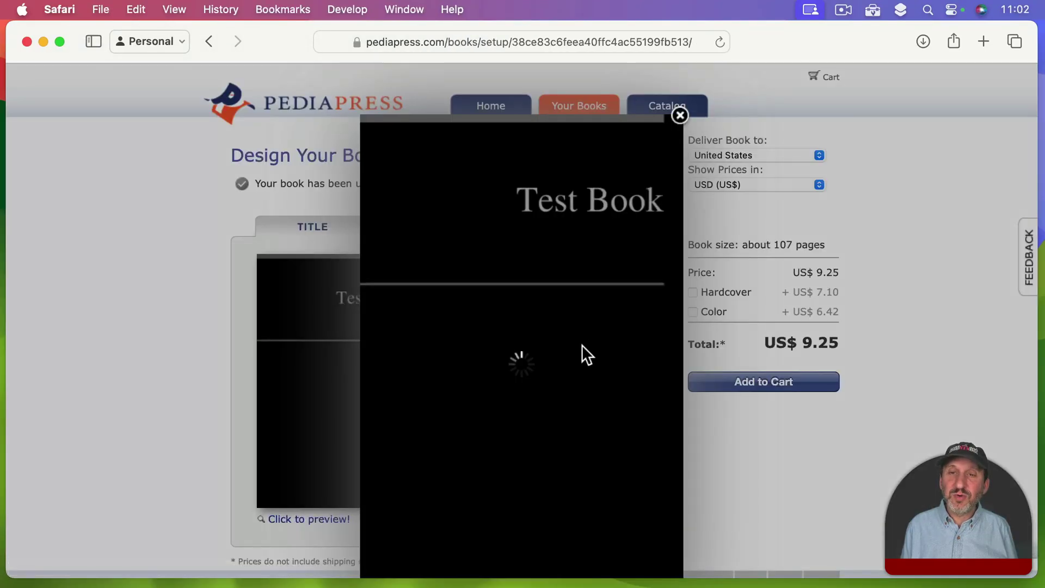
- Page through the Test Book preview from the contents into the Wombat pages, and show Tasmanian devil from the book's article list
left_click(671, 362)
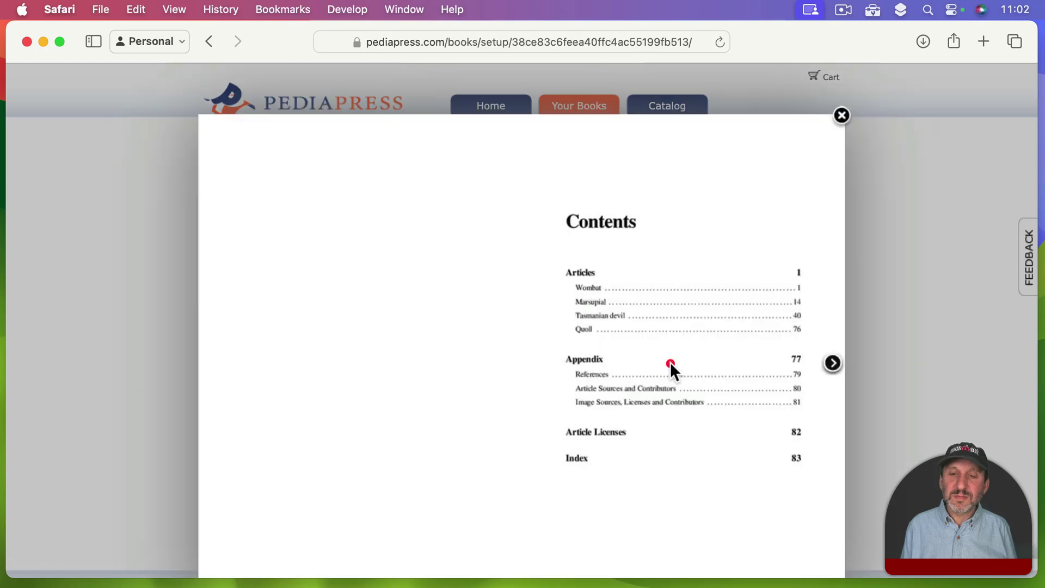
left_click(831, 364)
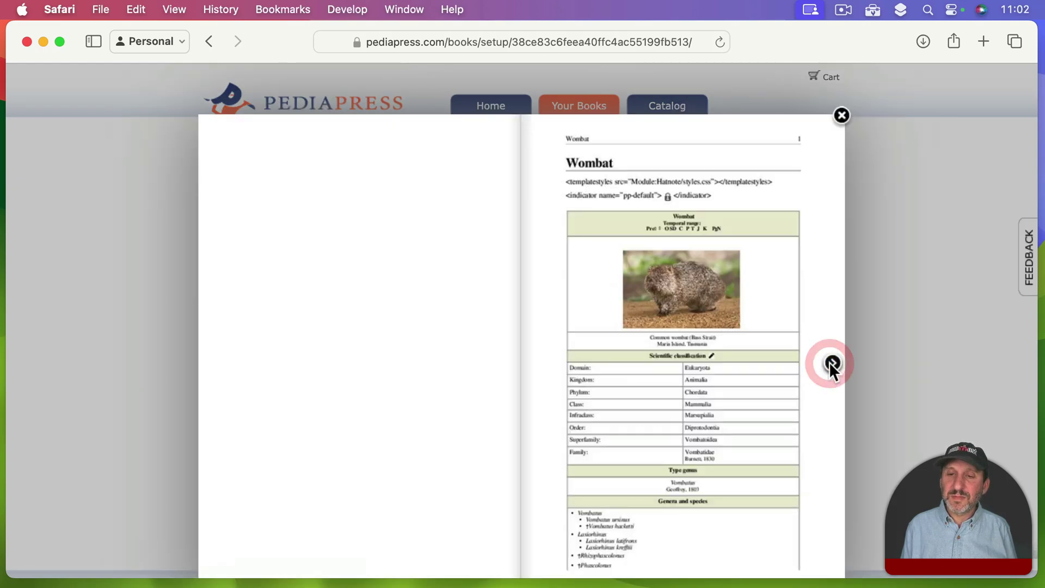
left_click(830, 364)
left_click(831, 364)
left_click(831, 364)
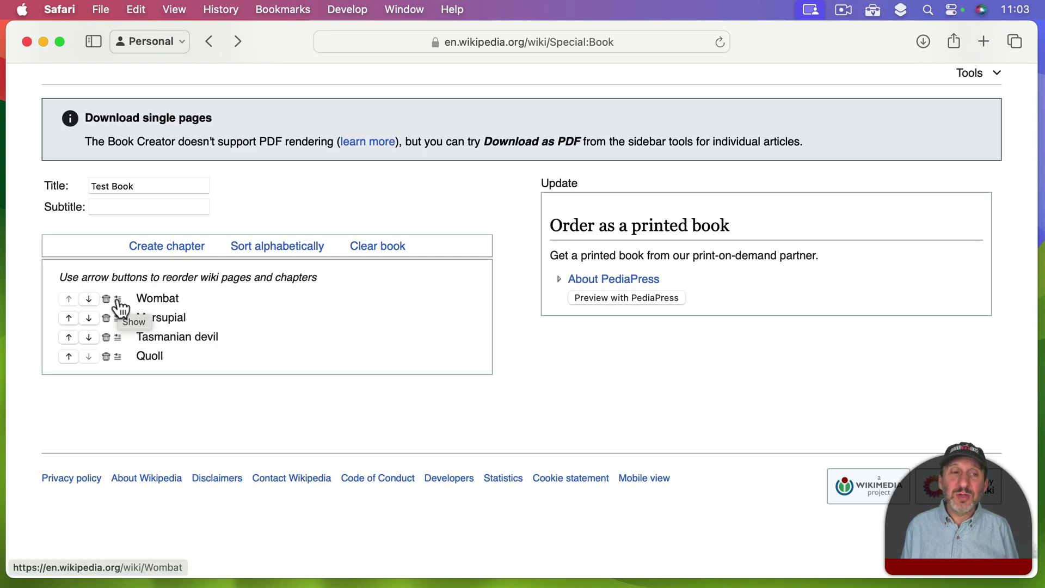
left_click(117, 336)
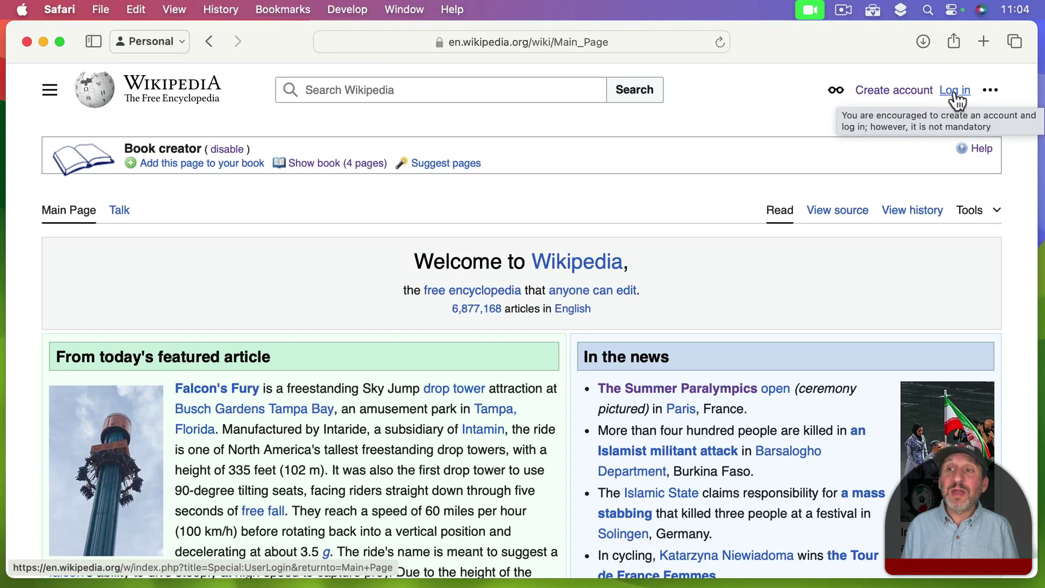
- Log in to the Wikipedia account from the main page and open the account's Preferences
left_click(954, 91)
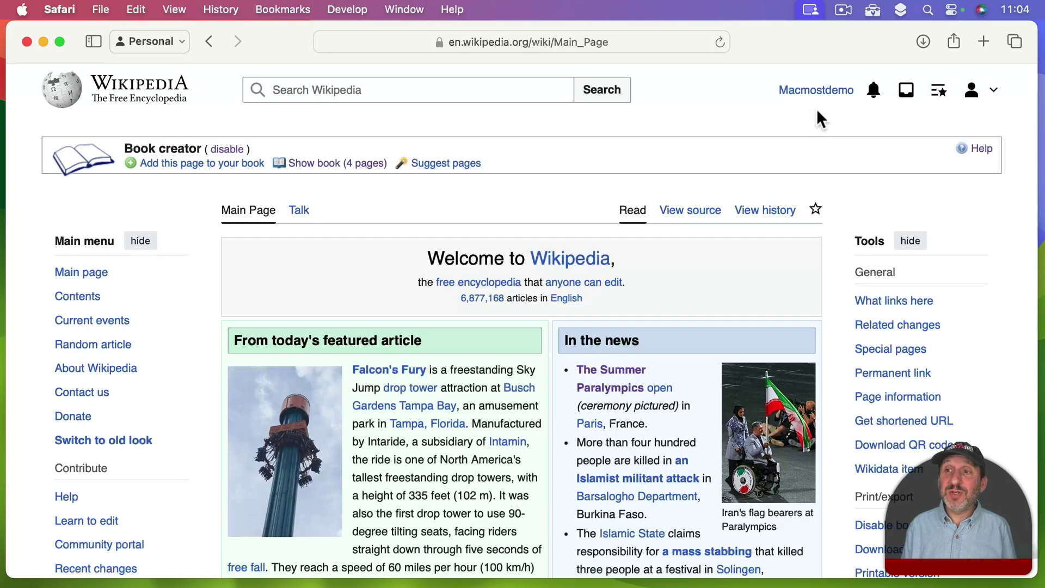
left_click(978, 96)
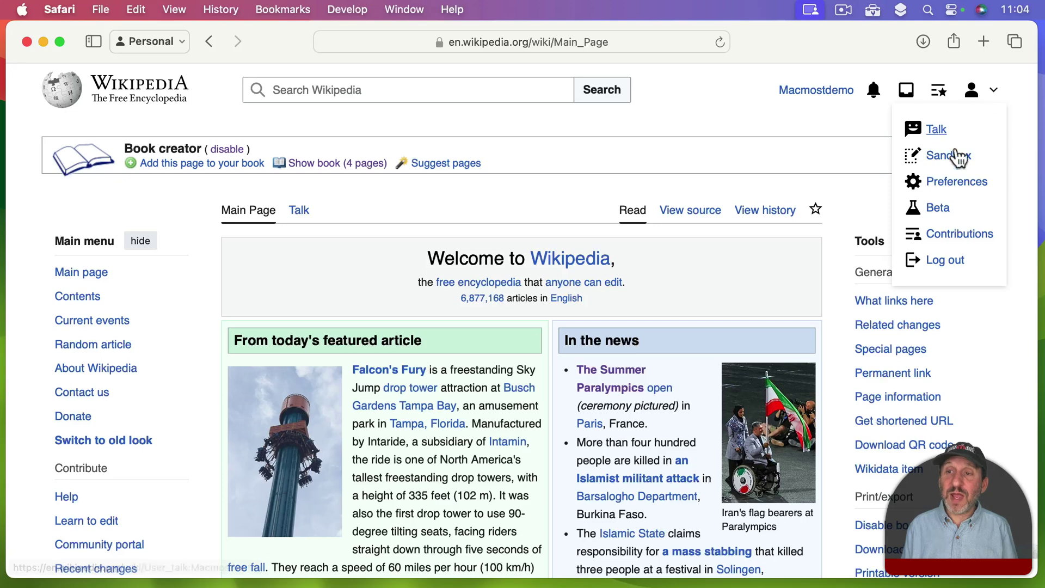
left_click(949, 183)
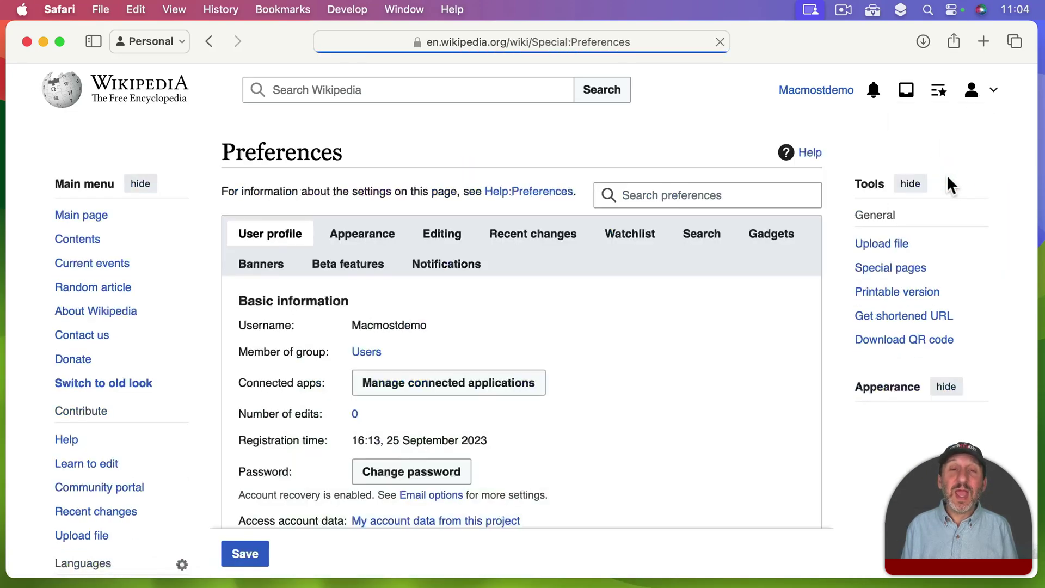
- Review the account's Appearance preferences, from the skin choices down to the reading preferences and date format
left_click(362, 234)
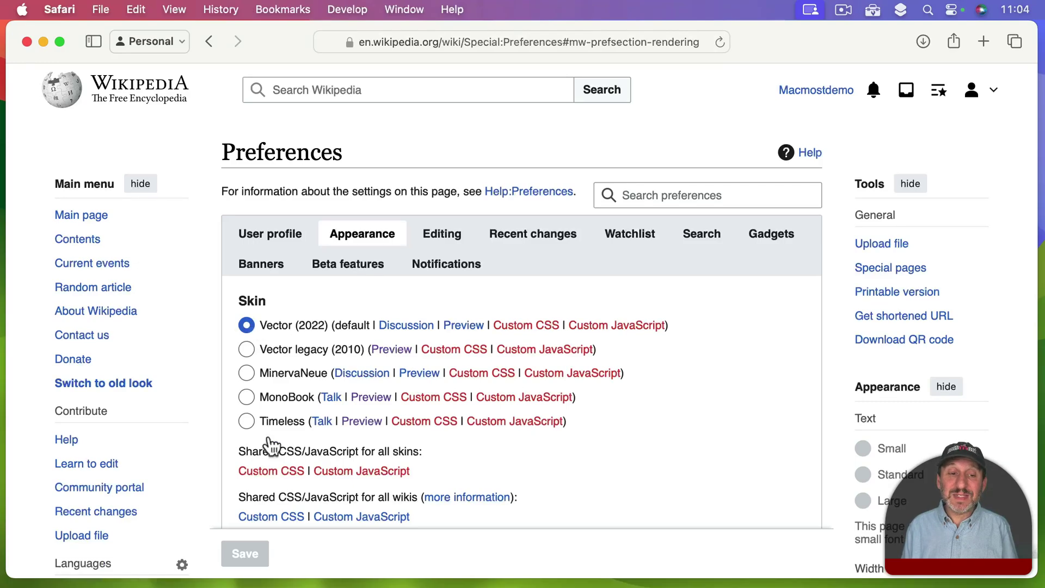
scroll(269, 436, "down", 10)
scroll(286, 381, "down", 5)
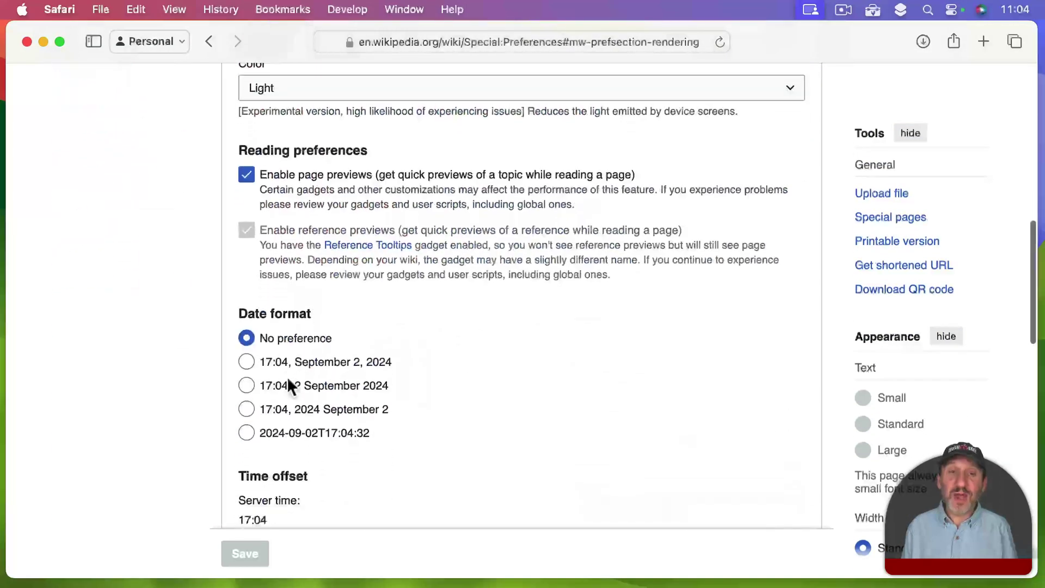
scroll(293, 223, "up", 15)
scroll(295, 221, "up", 2)
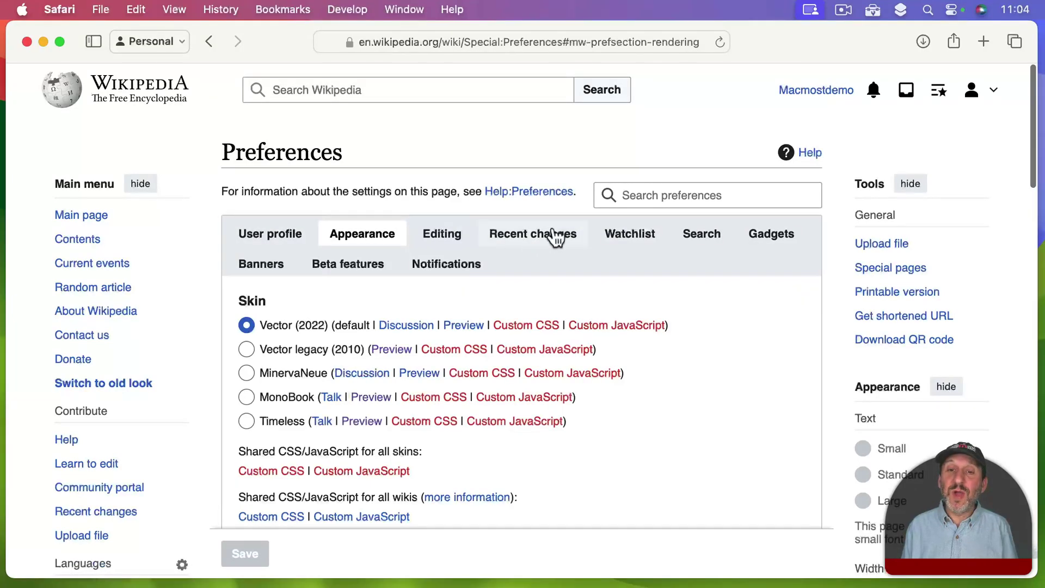
- Show the Watchlist and Search preferences, and look through the Gadgets preferences down to the Browsing options
left_click(643, 237)
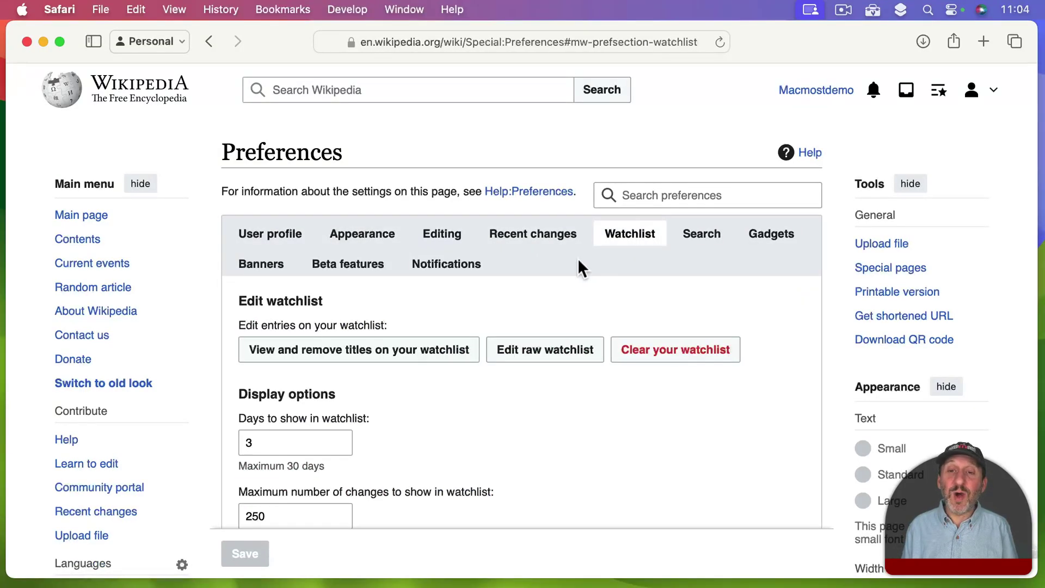
left_click(705, 242)
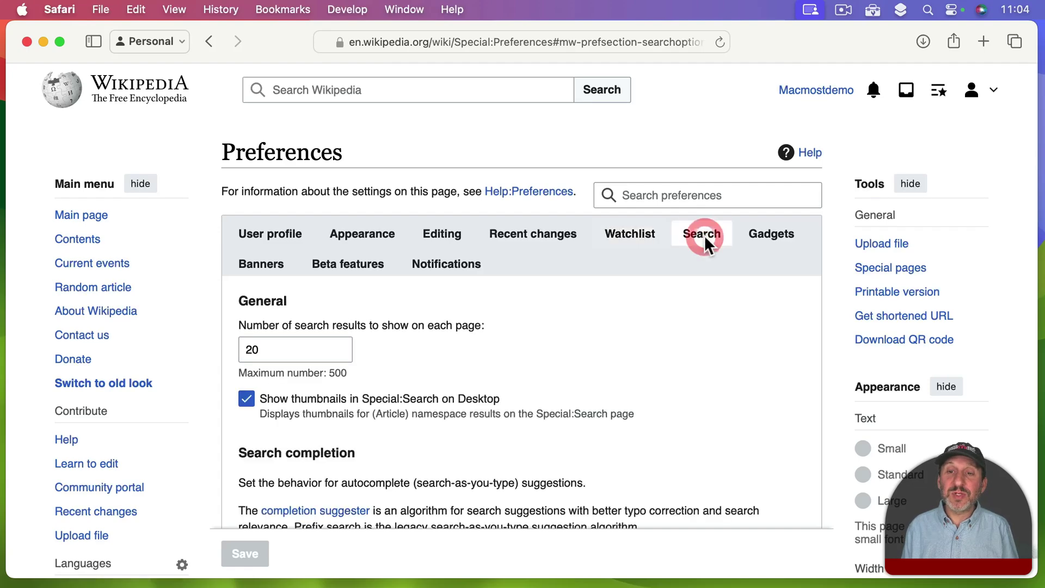
left_click(755, 234)
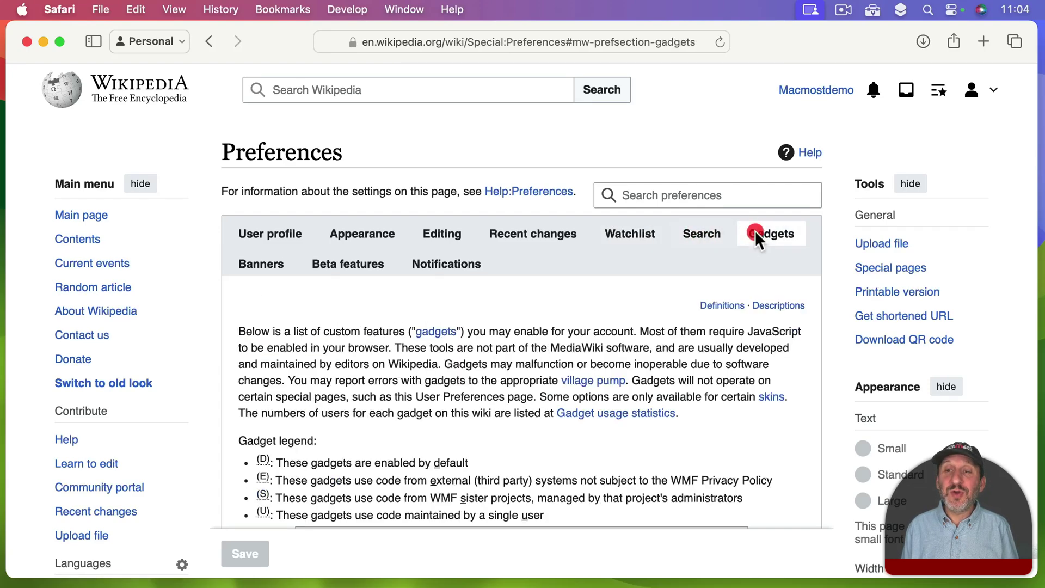
scroll(501, 356, "down", 10)
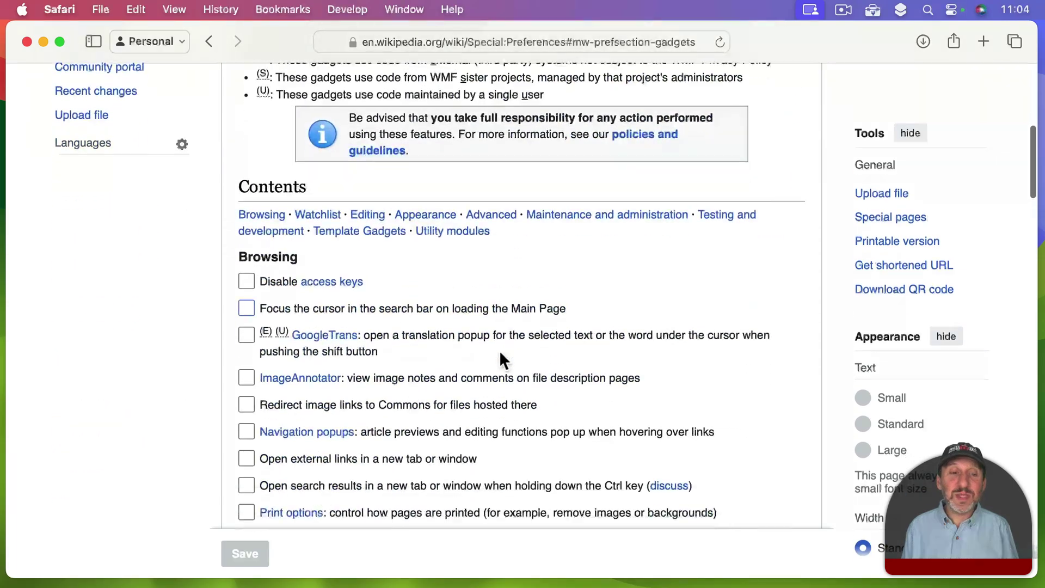
scroll(499, 355, "down", 4)
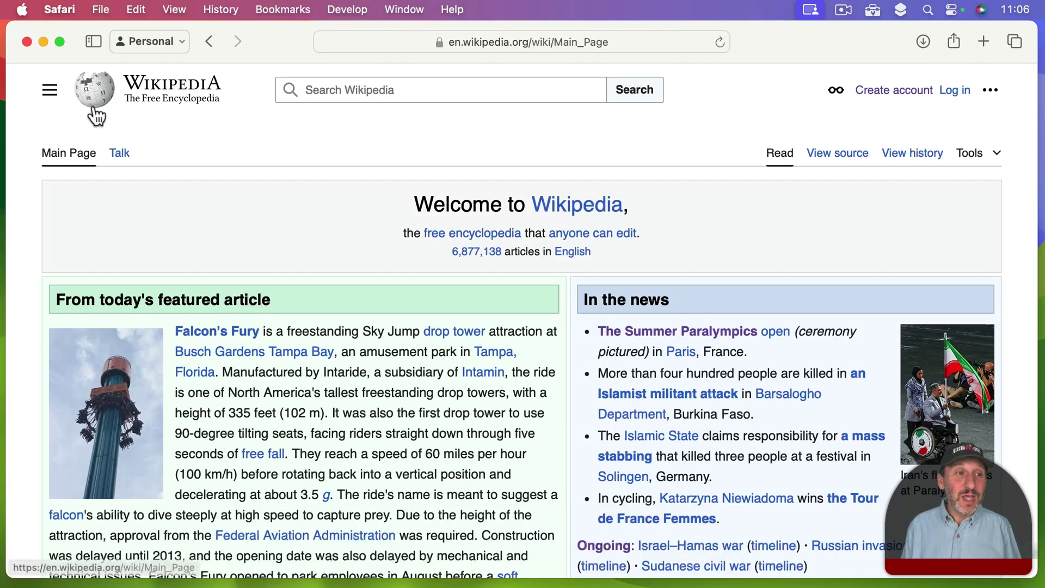
- Open a random article from the Wikipedia main page and preview the World War II link in its history section
left_click(50, 91)
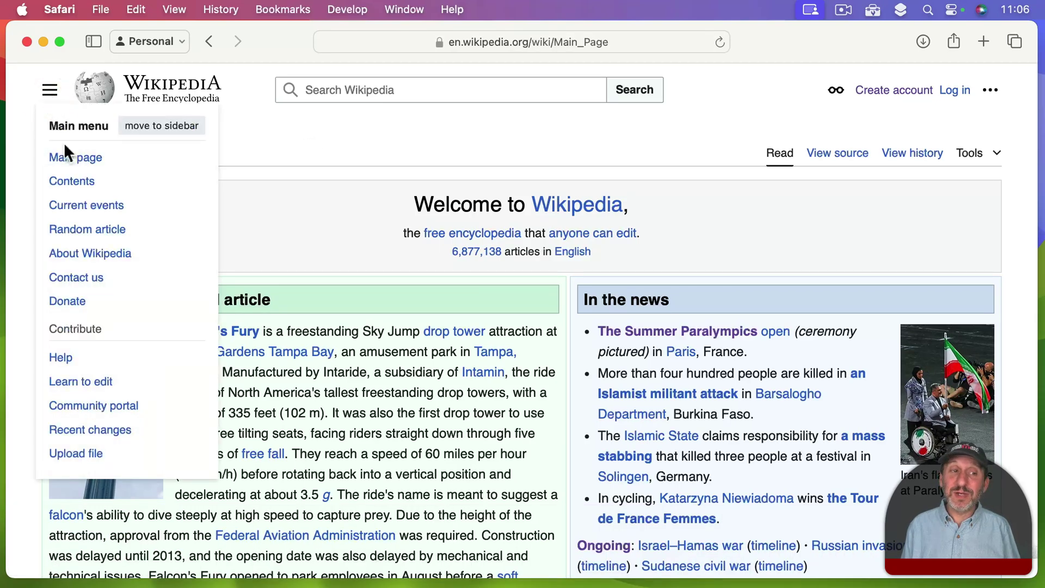
left_click(76, 231)
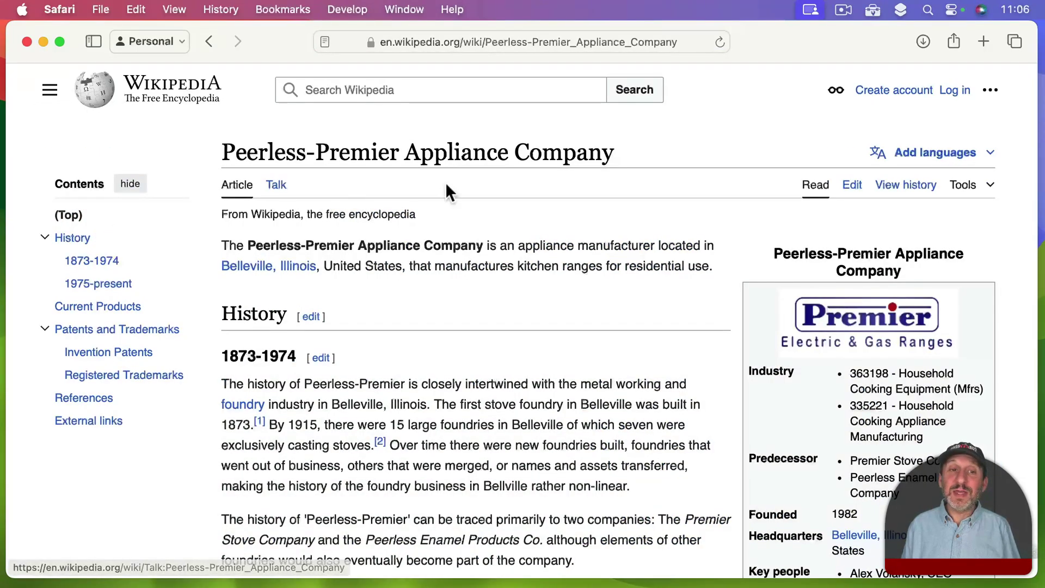
scroll(462, 424, "down", 9)
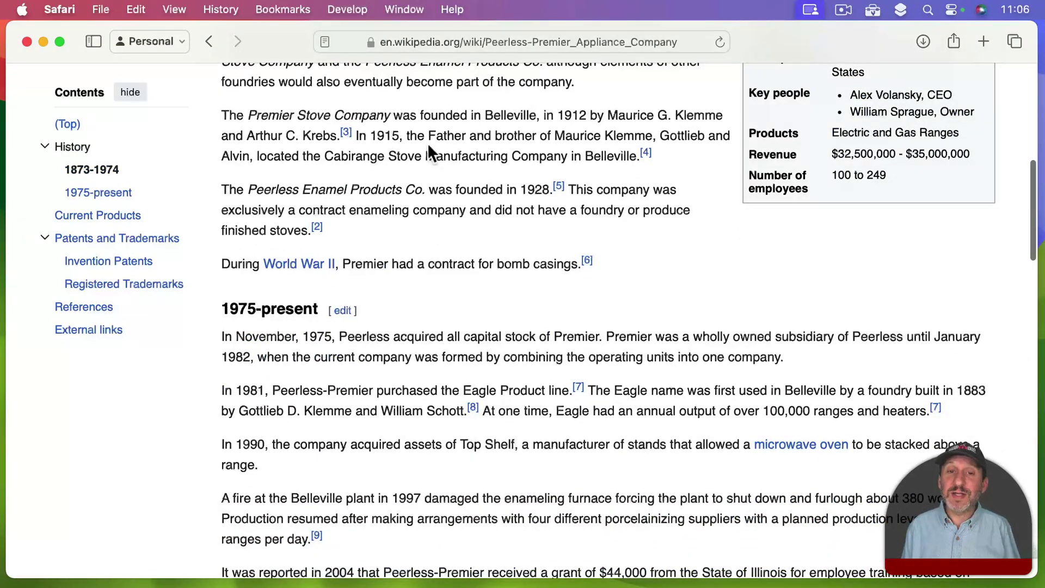
mouse_move(297, 266)
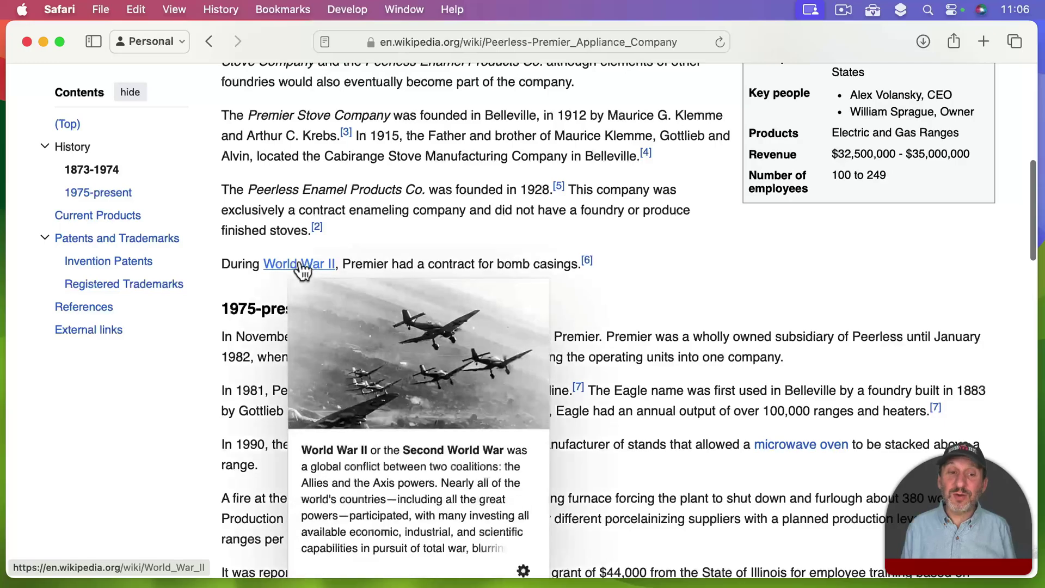